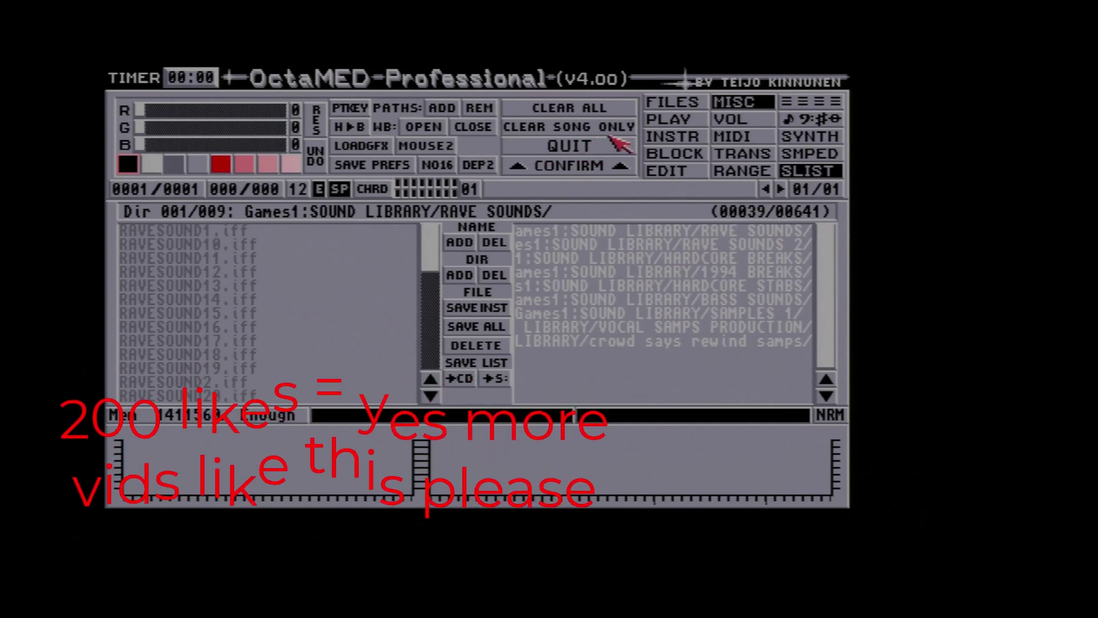
# In the INSTR panel, name instrument 01 AMEN and leave its VOL slider at 64
pyautogui.click(680, 143)
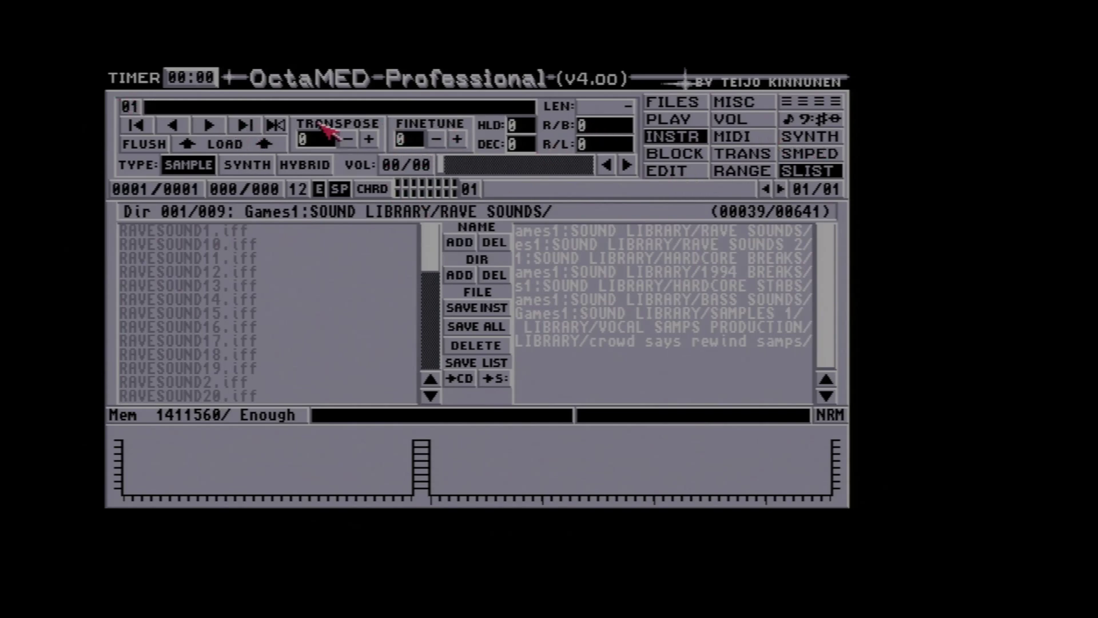
pyautogui.click(160, 109)
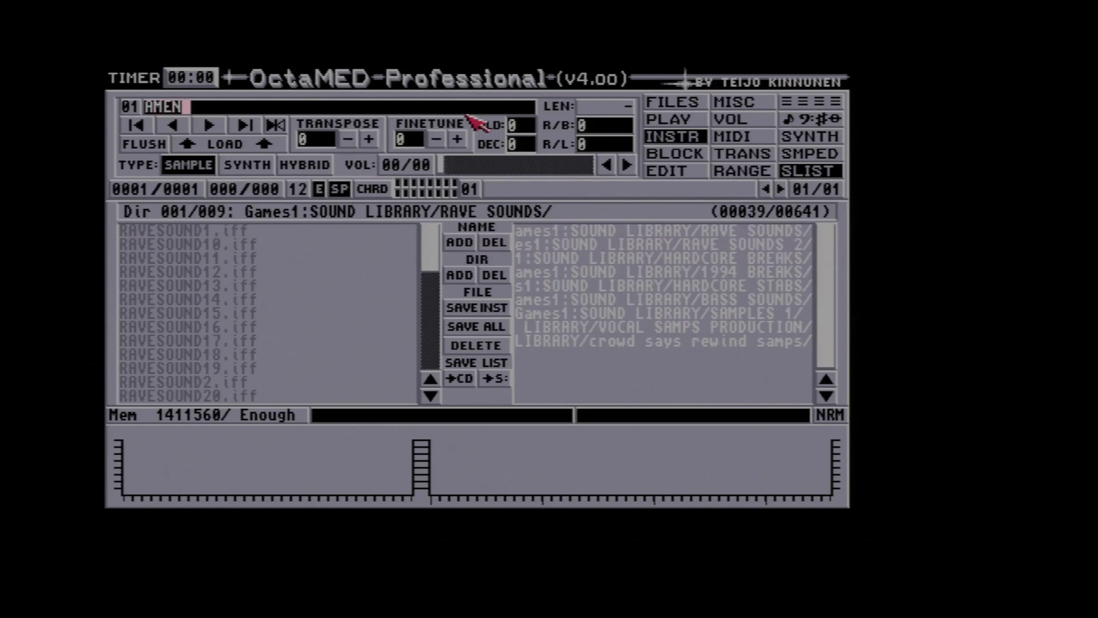
pyautogui.press('Return')
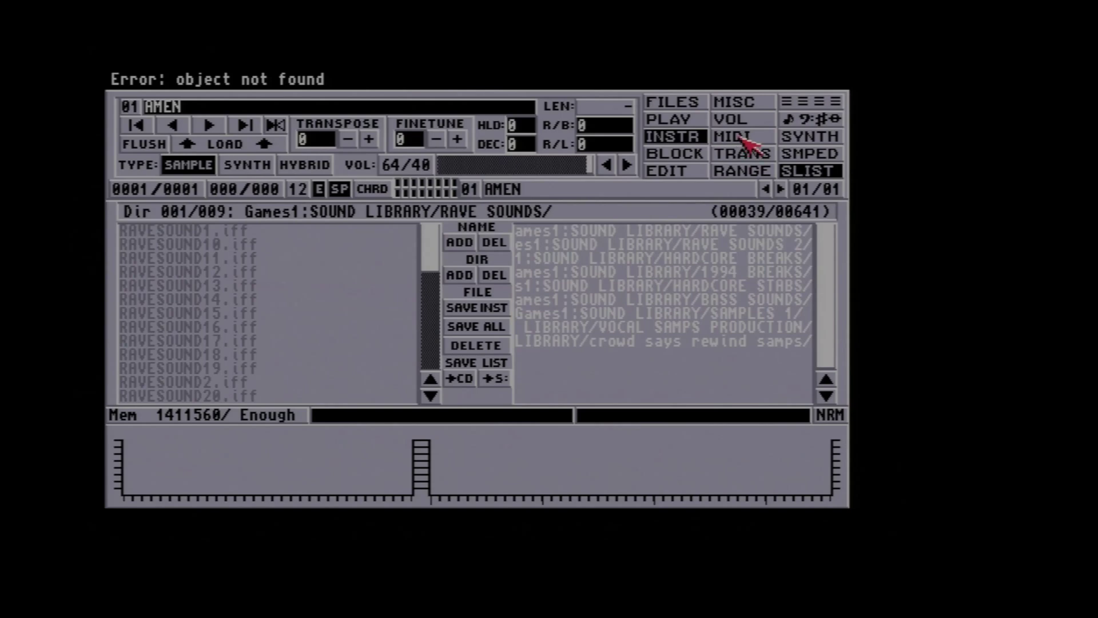
pyautogui.moveTo(587, 161); pyautogui.dragTo(582, 163)
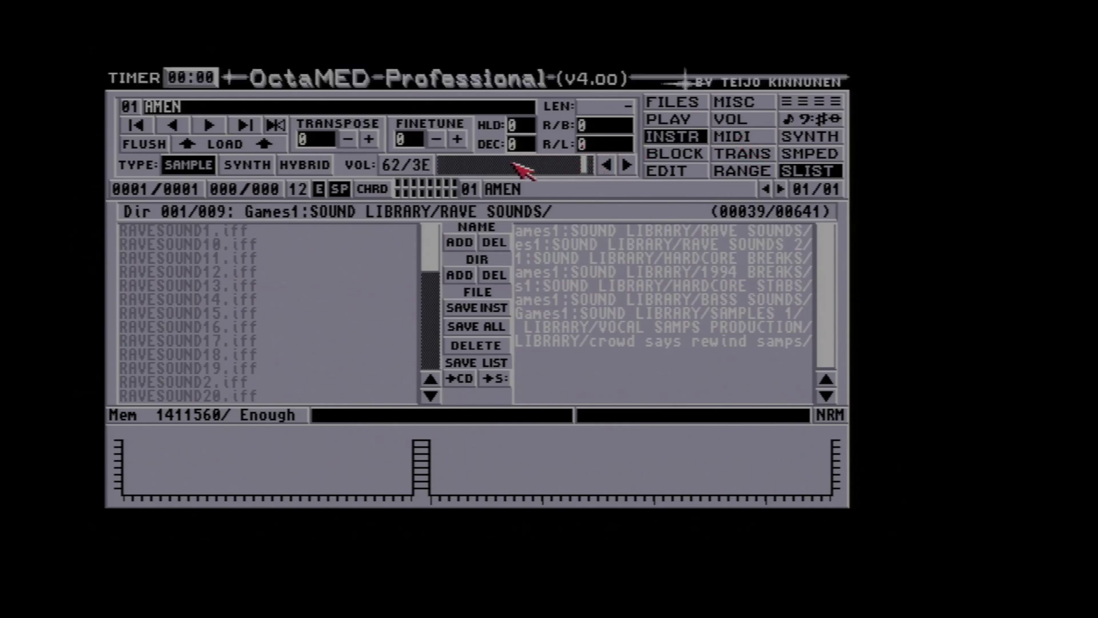
pyautogui.moveTo(595, 167); pyautogui.dragTo(591, 165)
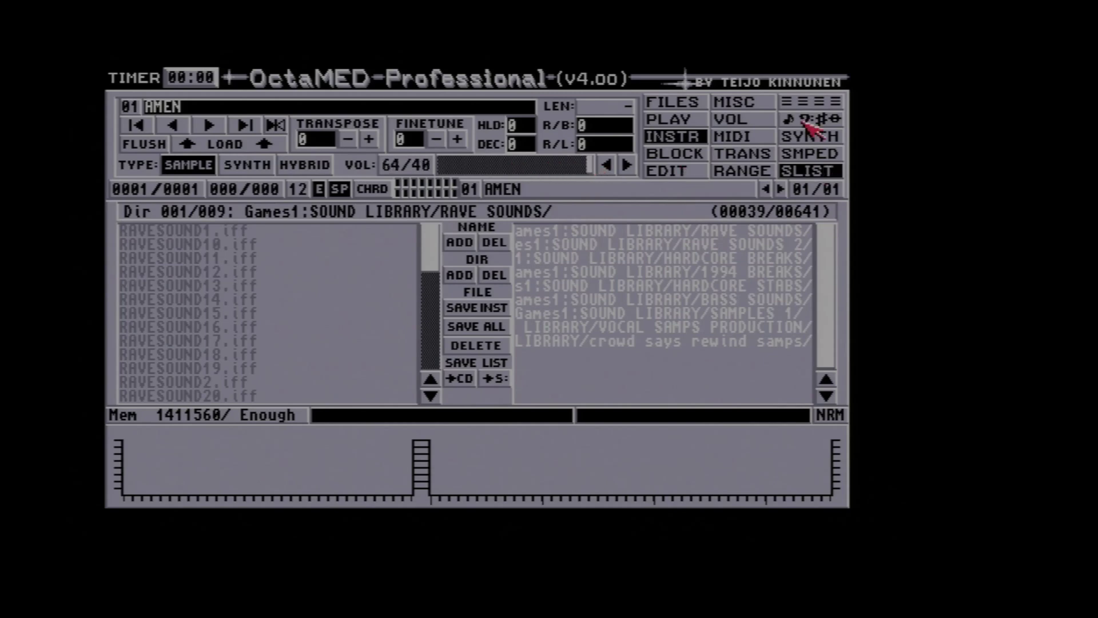
# Open the instrument's MIDI settings with MIDI ACTIVE switched on
pyautogui.click(765, 141)
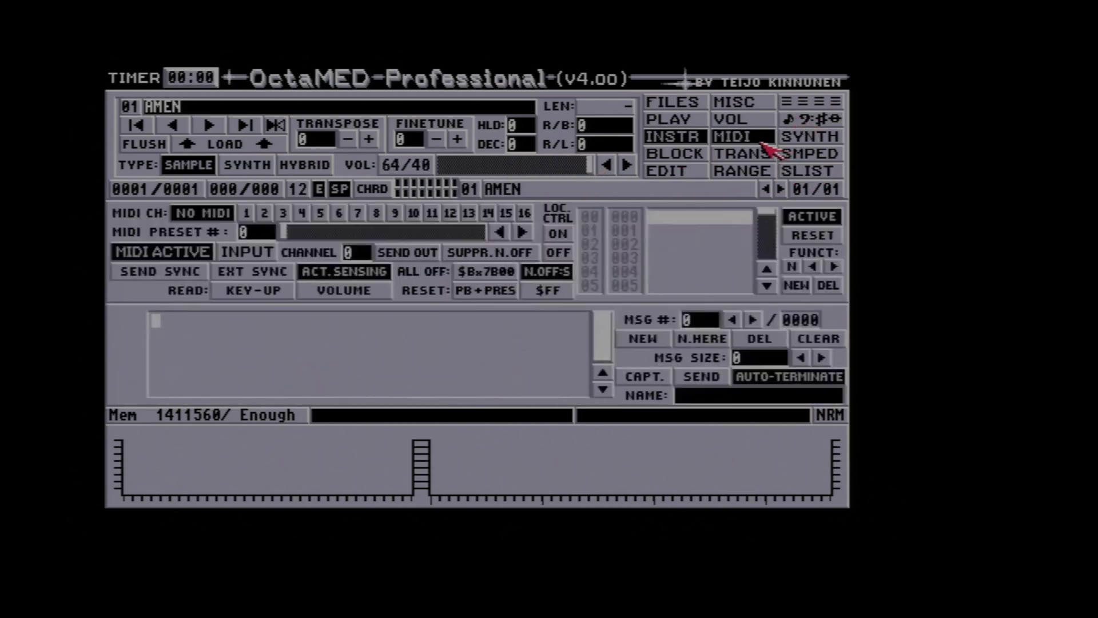
pyautogui.click(157, 257)
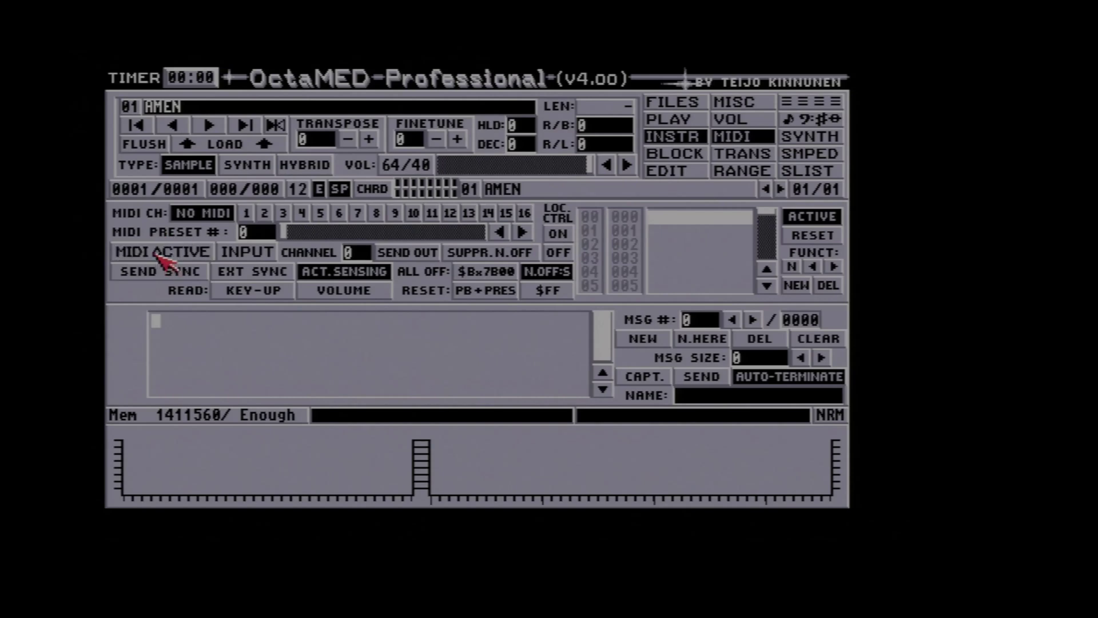
pyautogui.click(156, 254)
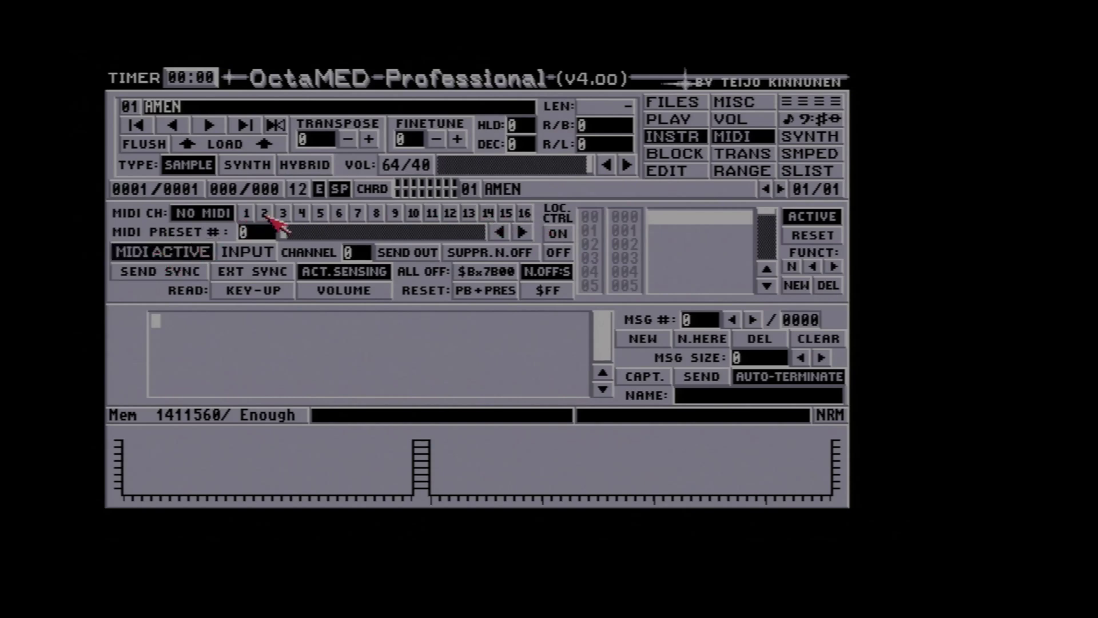
# Assign AMEN to MIDI channel 1 after trying channels 2–4, leaving MIDI INPUT off
pyautogui.click(246, 214)
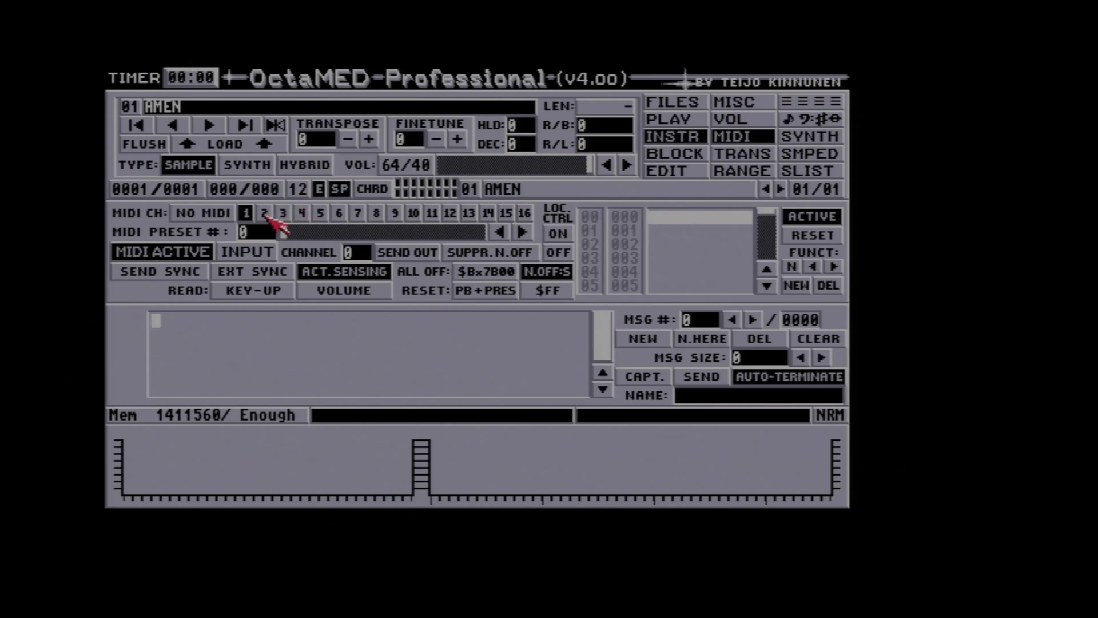
pyautogui.click(265, 214)
pyautogui.click(284, 215)
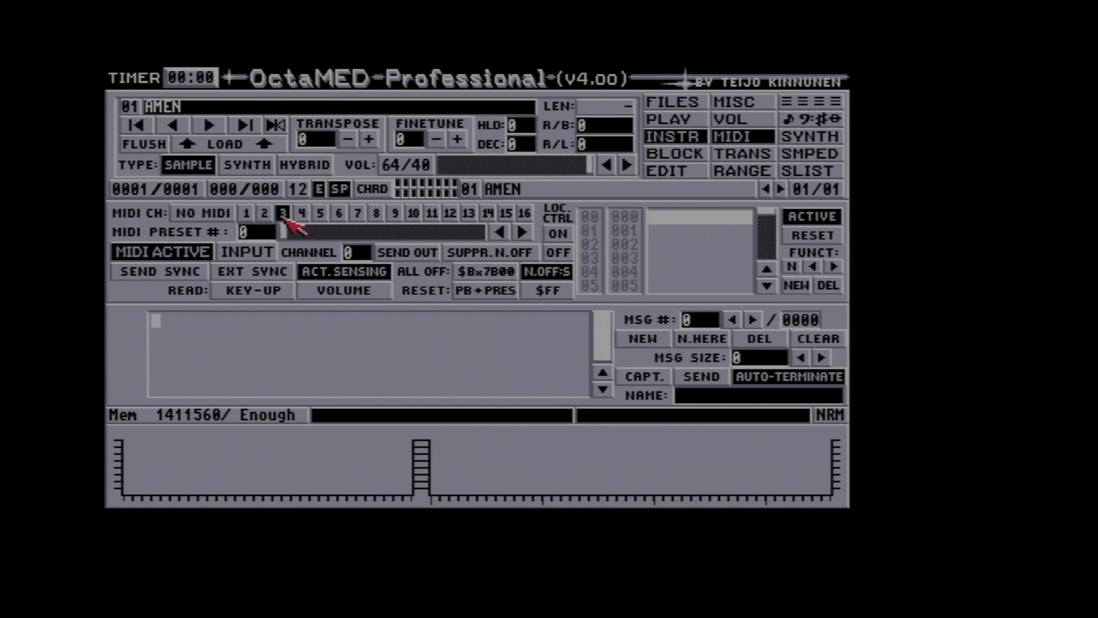
pyautogui.click(301, 213)
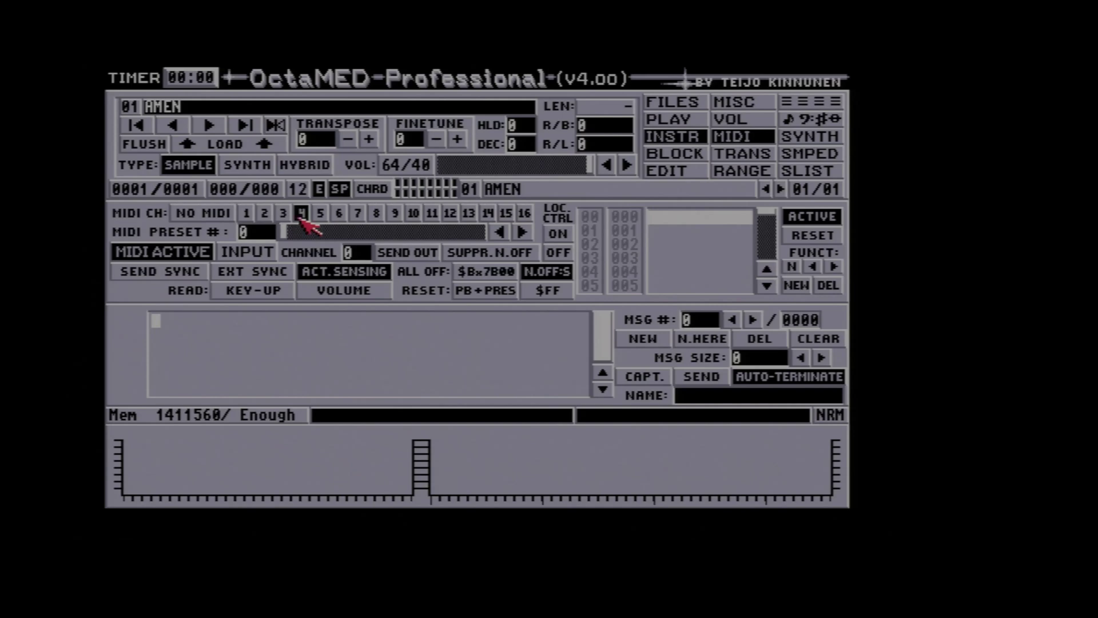
pyautogui.click(247, 215)
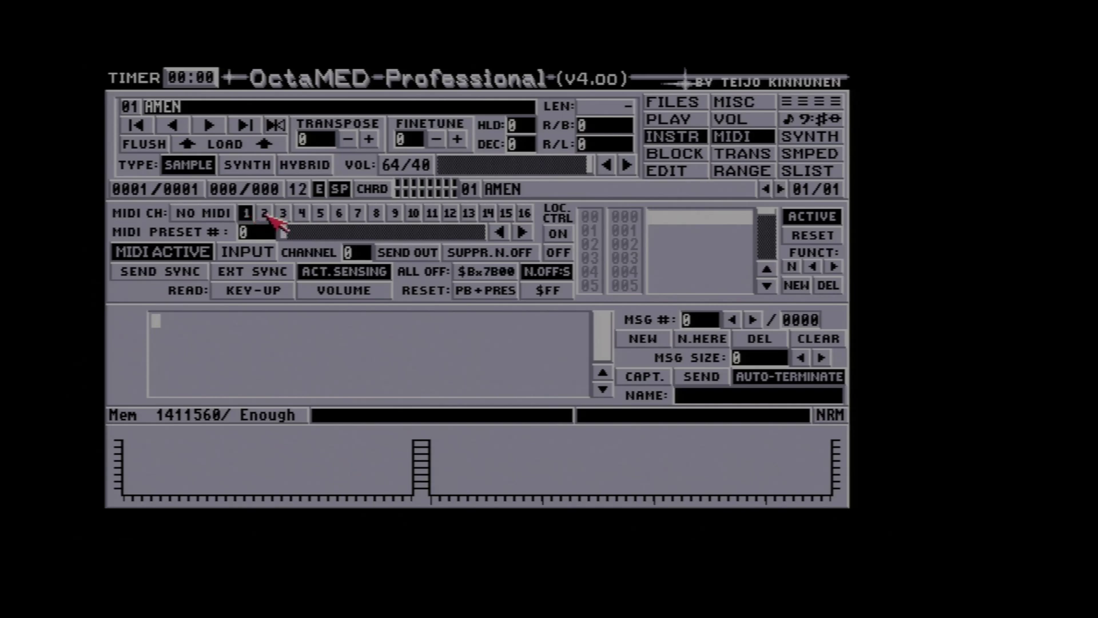
pyautogui.click(255, 256)
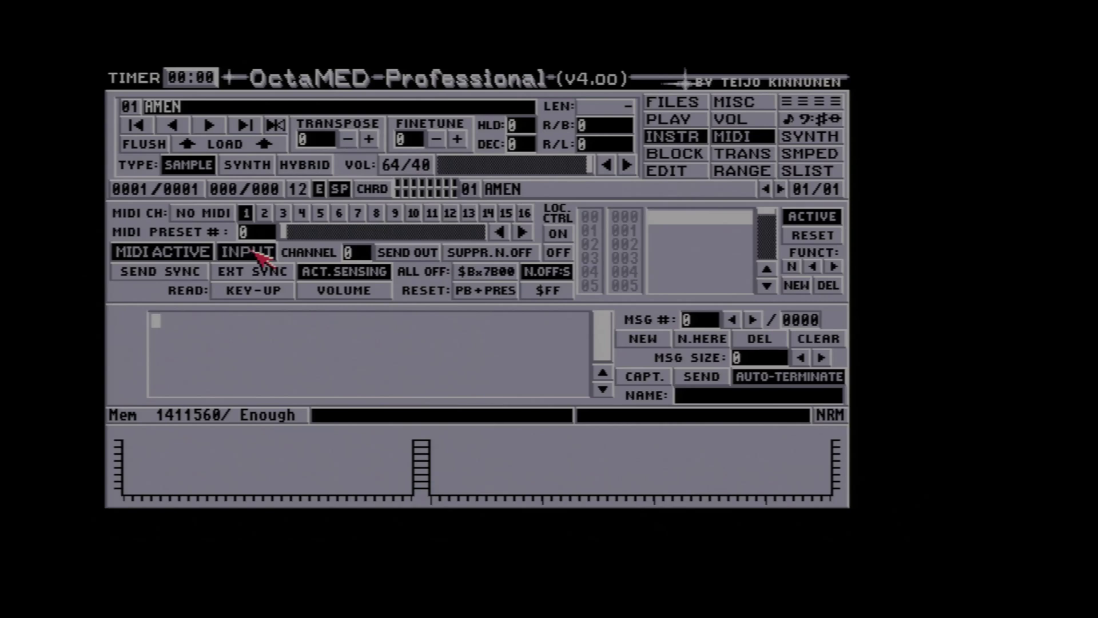
pyautogui.click(255, 256)
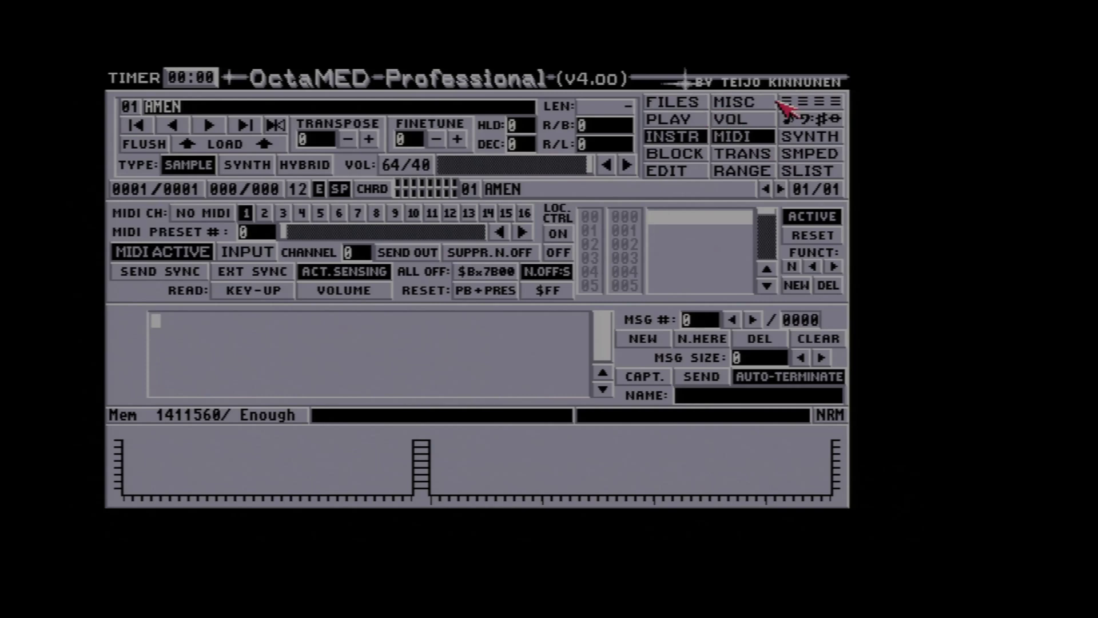
# Quit OctaMED 4 from the MISC settings back to Workbench
pyautogui.click(500, 75)
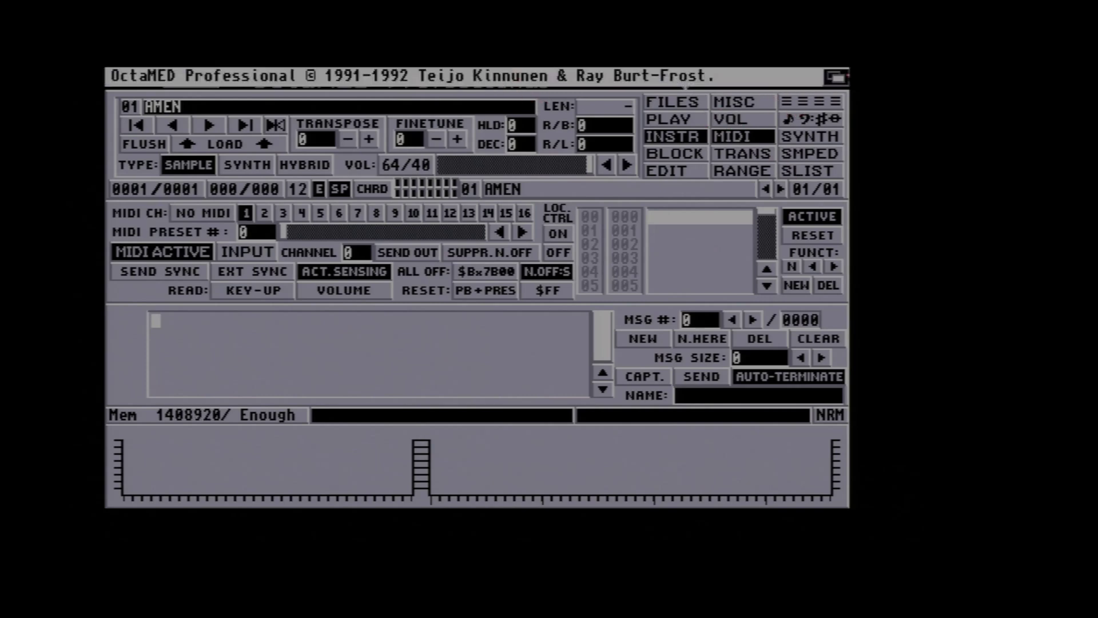
pyautogui.click(832, 172)
pyautogui.click(807, 100)
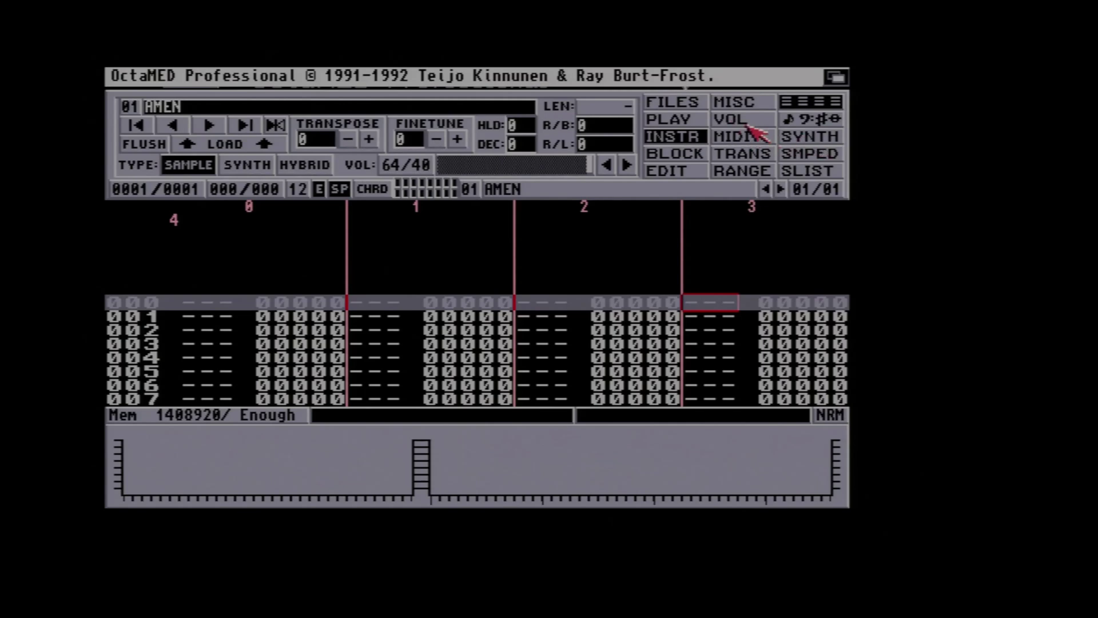
pyautogui.click(753, 108)
pyautogui.click(581, 167)
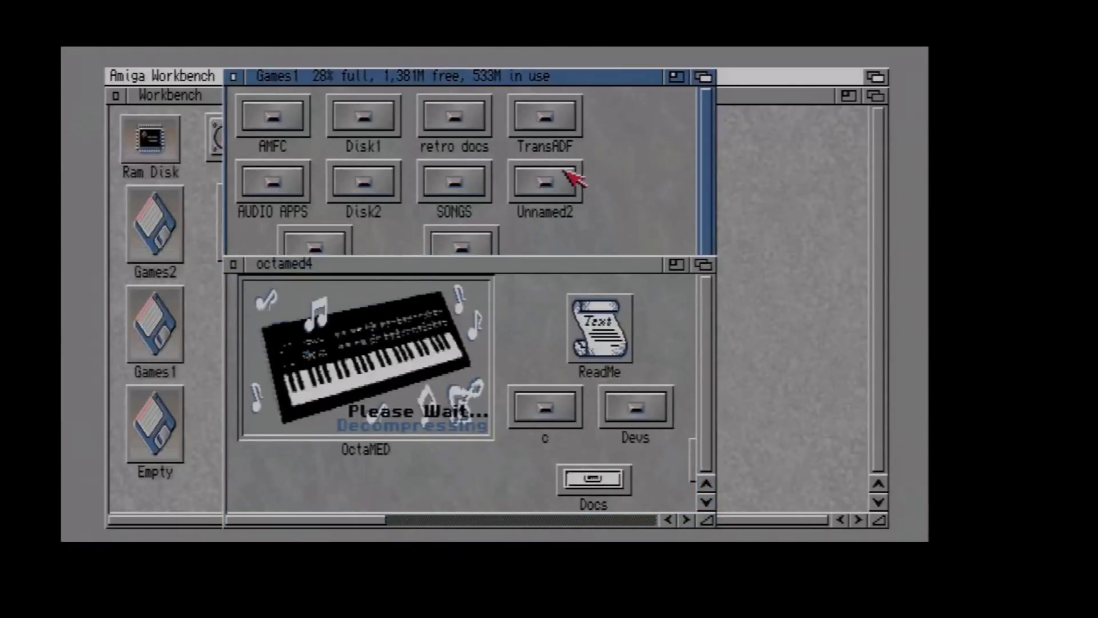
# Close the octamed4 drawer window and launch OctaMED 5 from AUDIO APPS
pyautogui.click(233, 264)
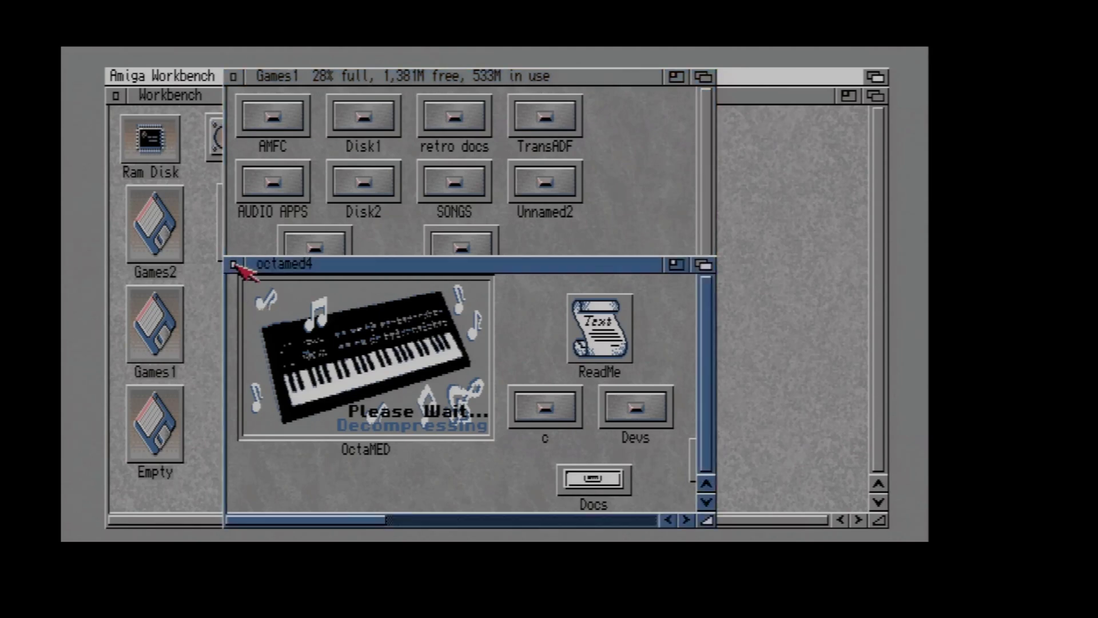
pyautogui.doubleClick(537, 324)
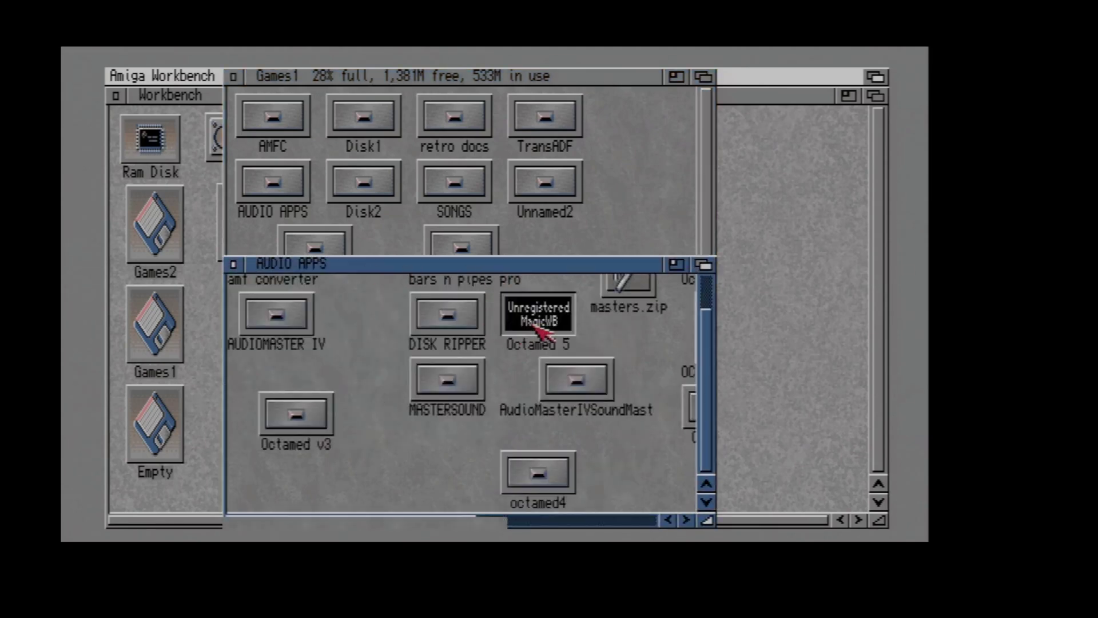
pyautogui.click(481, 97)
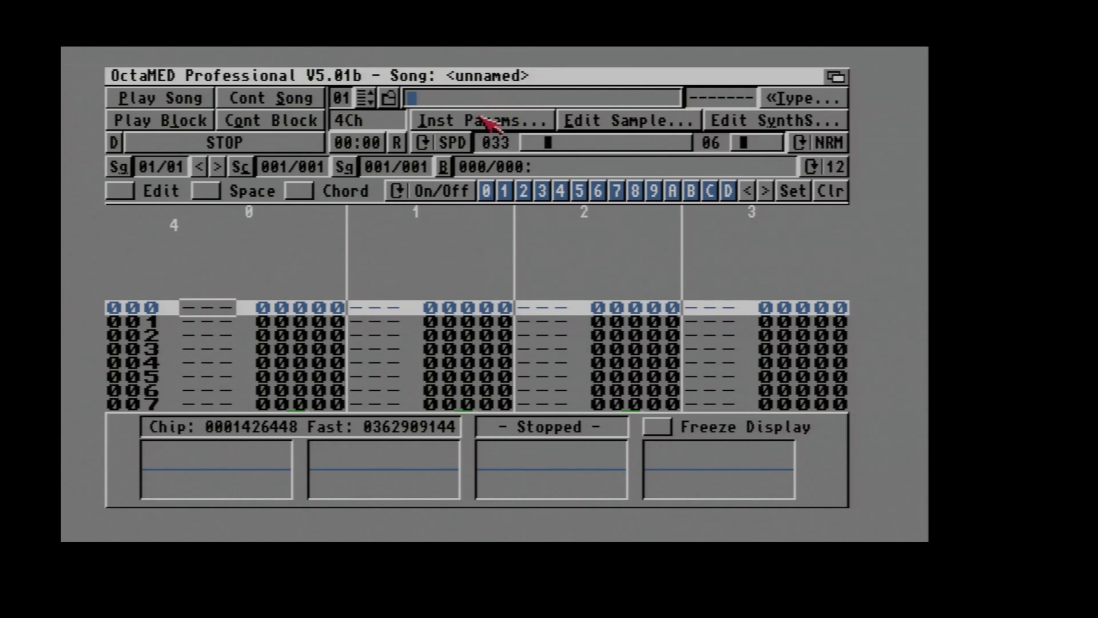
# Name instrument 01 AMEN and keep its volume at 64 in Inst Params
pyautogui.write('AMEN')
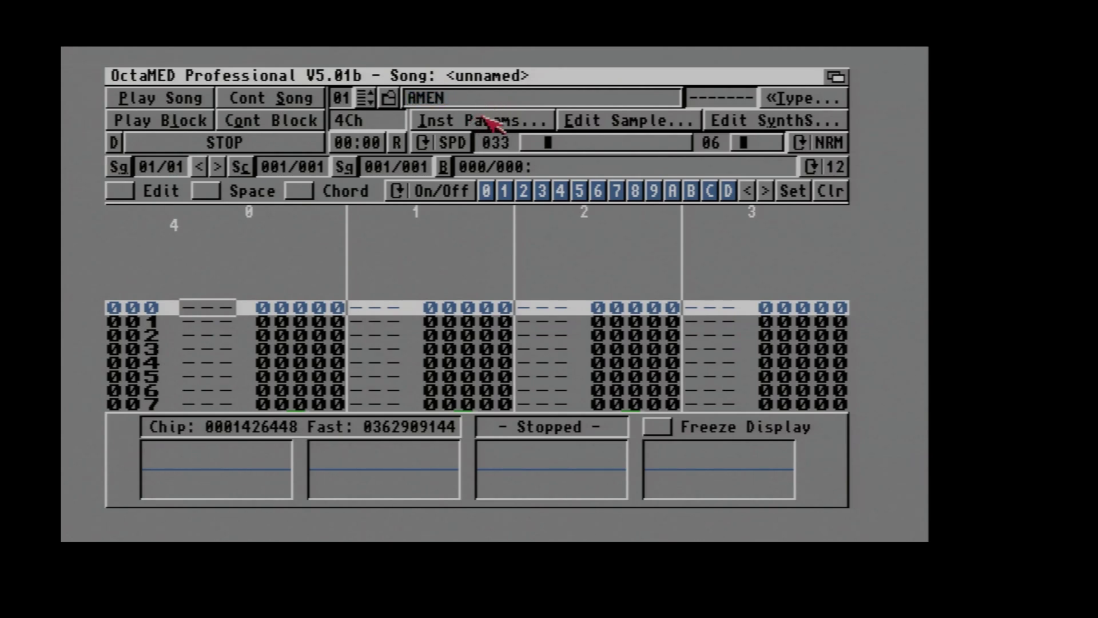
pyautogui.click(486, 120)
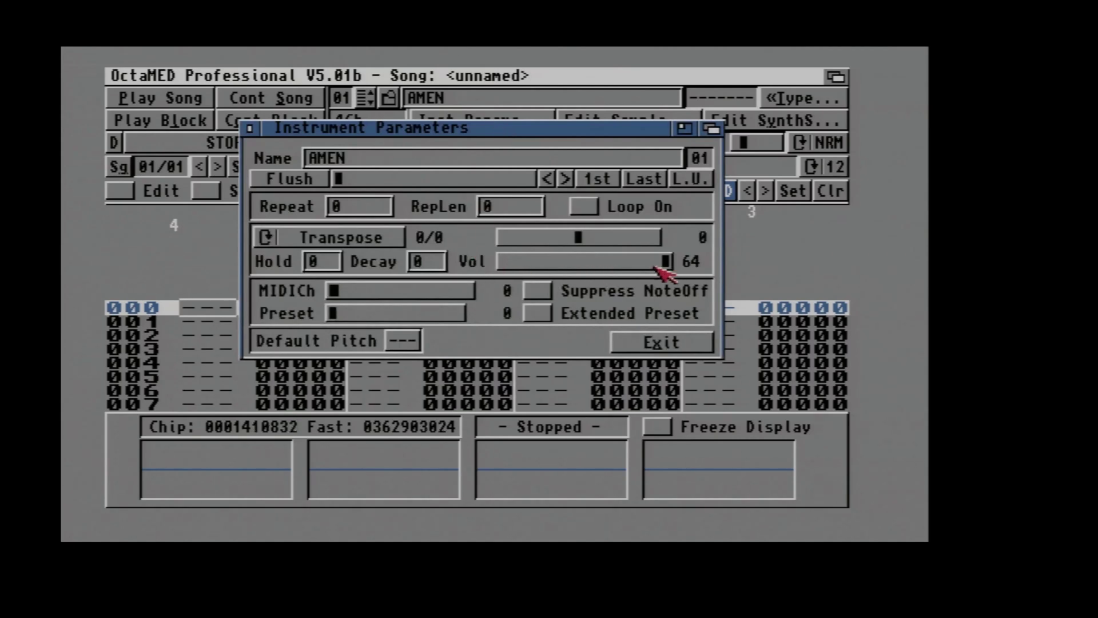
pyautogui.moveTo(669, 268); pyautogui.dragTo(840, 277)
pyautogui.click(695, 339)
# Turn on MIDI Active from the MIDI menu
pyautogui.rightClick(505, 74)
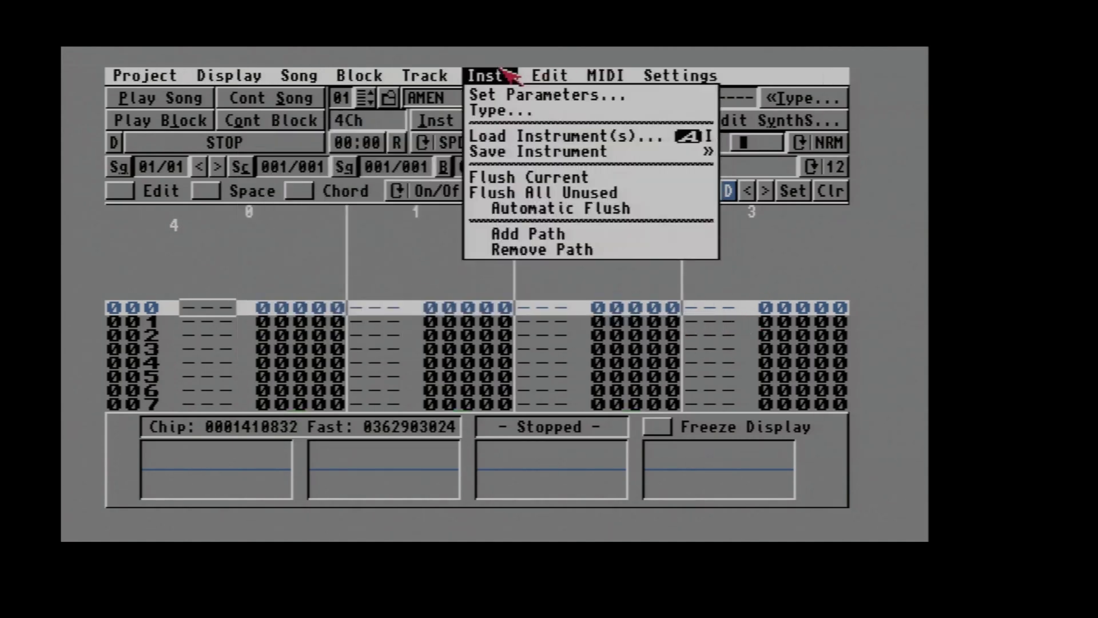
pyautogui.moveTo(628, 73)
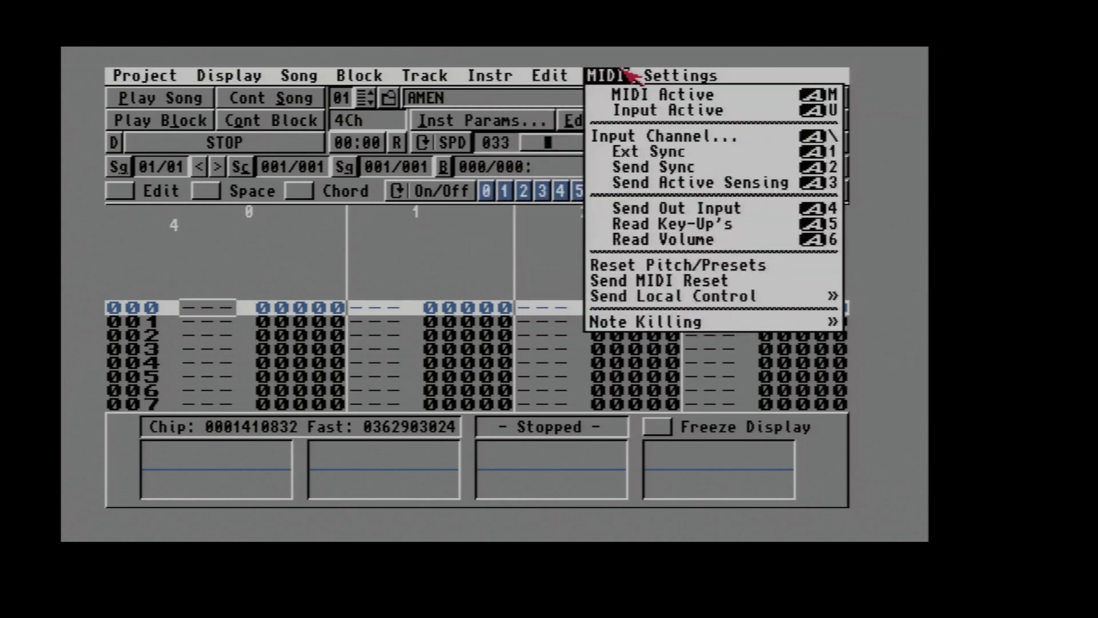
pyautogui.rightClick(640, 95)
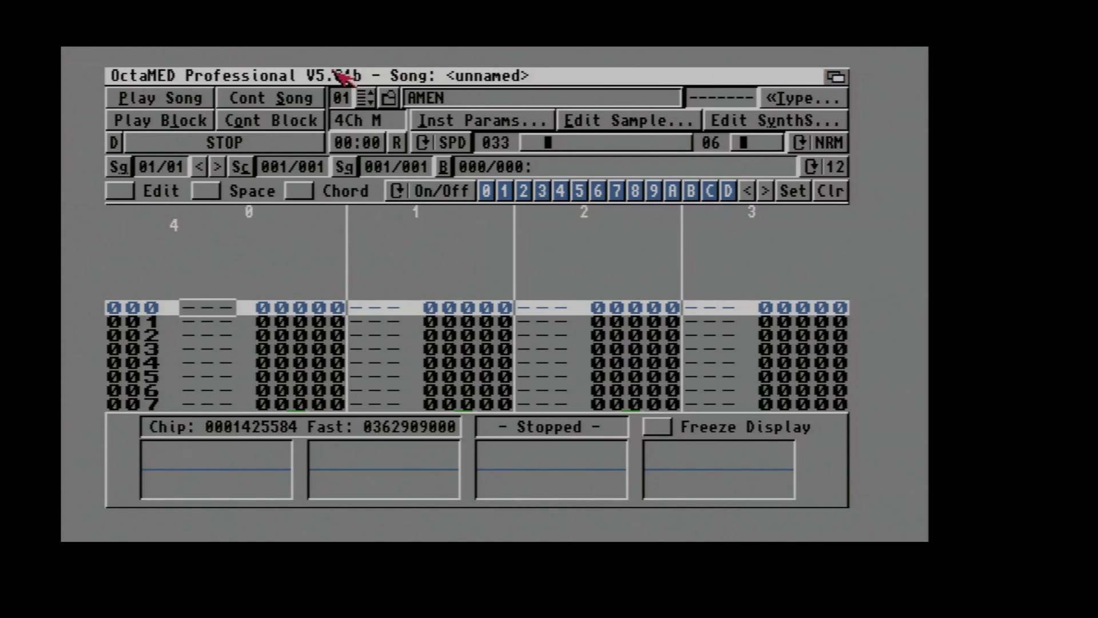
pyautogui.rightClick(337, 73)
pyautogui.press('Right')
pyautogui.press('Right')
pyautogui.press('Right')
pyautogui.press('Right')
pyautogui.press('Right')
pyautogui.press('Right')
pyautogui.press('Right')
pyautogui.press('Right')
pyautogui.press('Right')
pyautogui.press('Right')
pyautogui.press('Right')
pyautogui.press('Right')
pyautogui.press('Right')
pyautogui.press('Right')
pyautogui.press('Right')
pyautogui.press('Right')
pyautogui.press('Right')
pyautogui.press('Right')
pyautogui.press('Right')
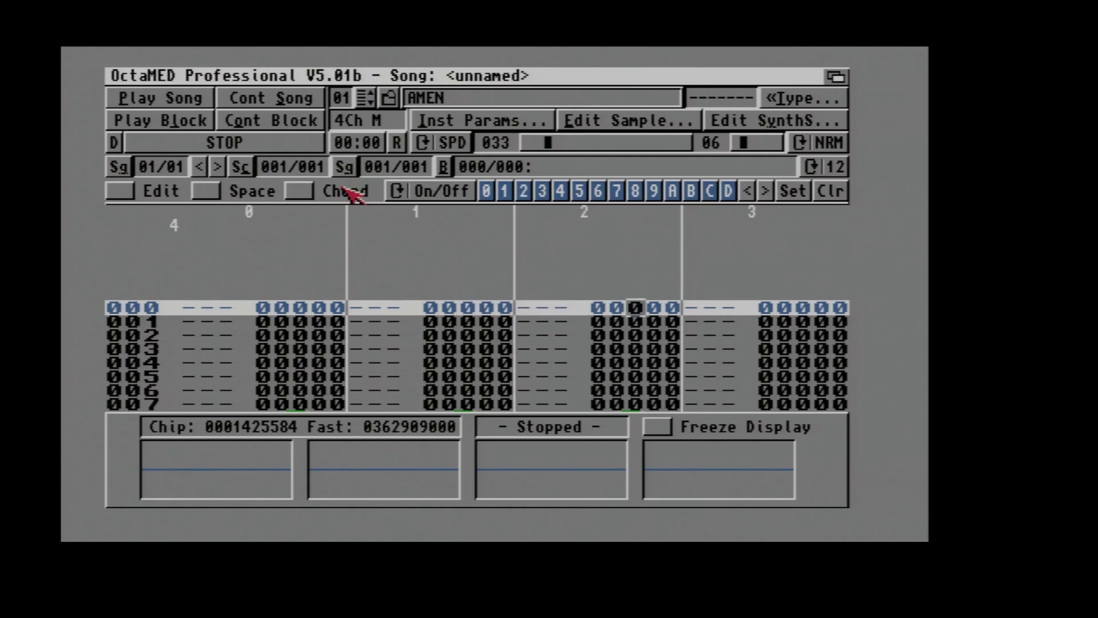
pyautogui.press('Left')
pyautogui.press('Left')
pyautogui.press('Left')
pyautogui.press('Left')
pyautogui.press('Left')
pyautogui.press('Left')
pyautogui.press('Left')
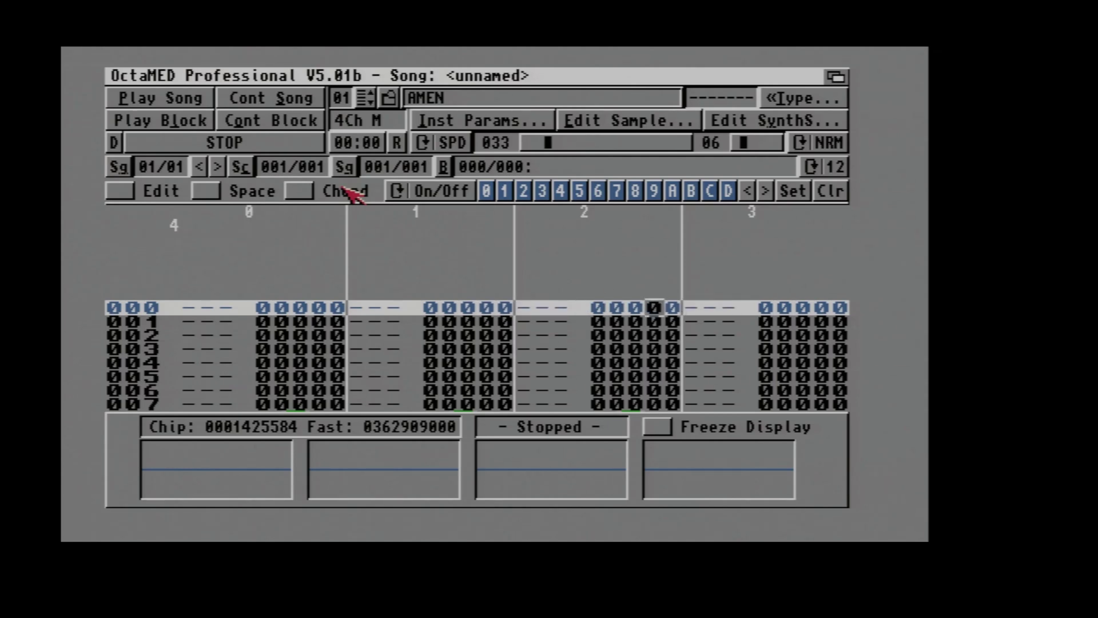
pyautogui.press('Left')
pyautogui.press('Left')
pyautogui.press('Left')
pyautogui.press('Left')
pyautogui.press('Left')
pyautogui.press('Left')
pyautogui.press('Left')
pyautogui.press('Left')
pyautogui.press('Left')
pyautogui.press('Left')
pyautogui.press('Left')
pyautogui.press('Left')
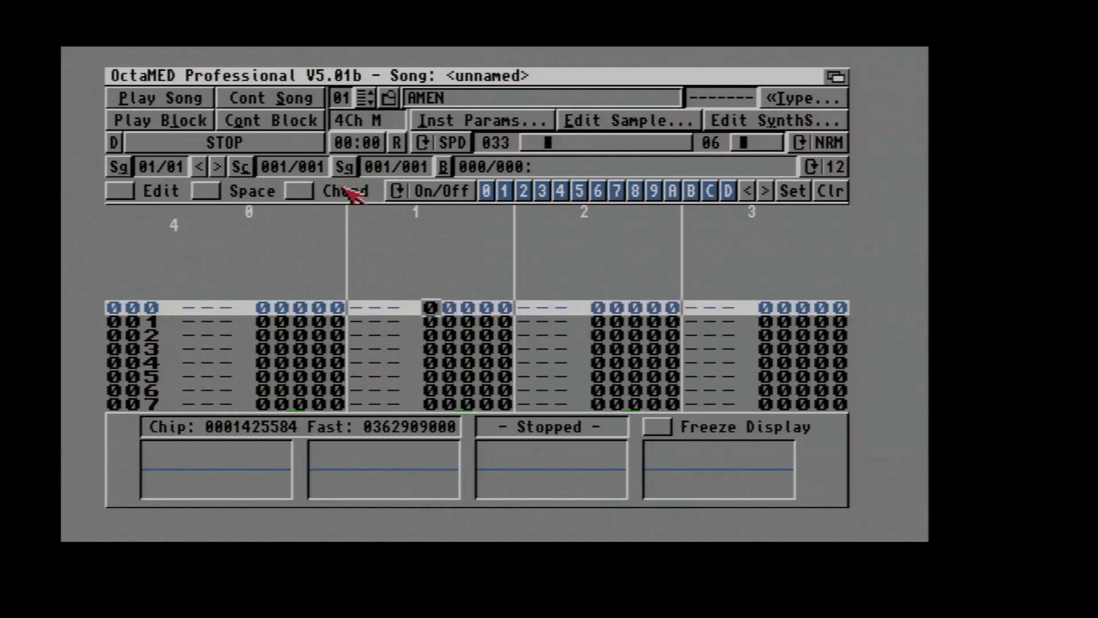
pyautogui.press('Right')
pyautogui.press('Right')
pyautogui.press('Right')
pyautogui.press('Right')
pyautogui.press('Right')
pyautogui.press('Right')
pyautogui.press('Right')
pyautogui.press('Right')
pyautogui.press('Right')
pyautogui.press('Right')
pyautogui.press('Right')
pyautogui.press('Right')
pyautogui.press('Right')
pyautogui.press('Right')
pyautogui.press('Right')
pyautogui.press('Right')
pyautogui.press('Right')
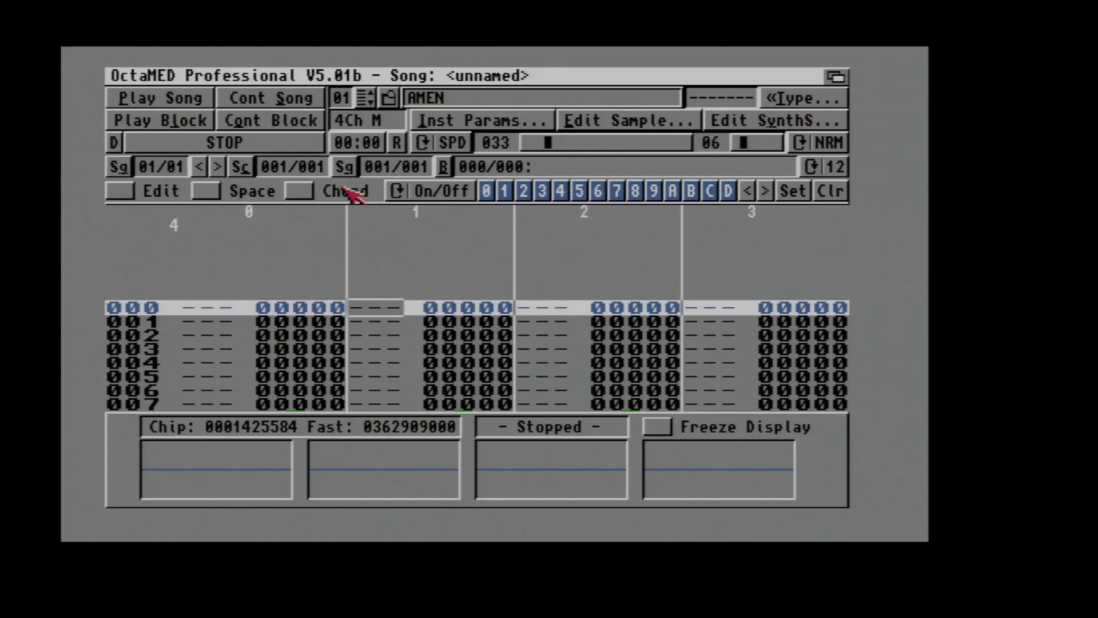
pyautogui.press('Right')
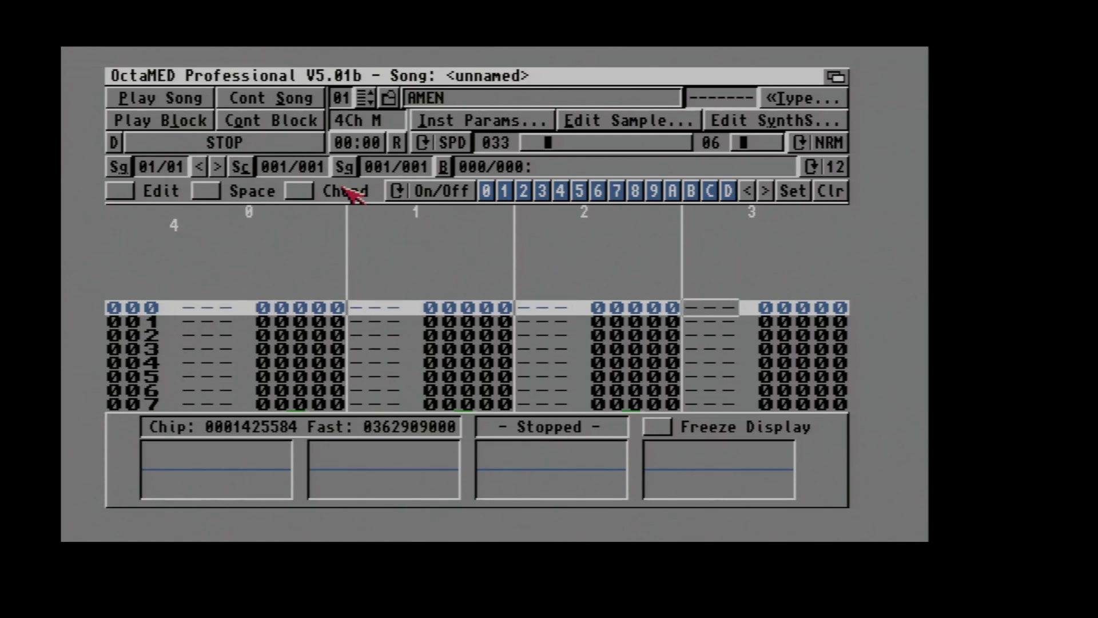
# Raise the block's track count from 4 to 8 in Block > Set Properties
pyautogui.rightClick(394, 75)
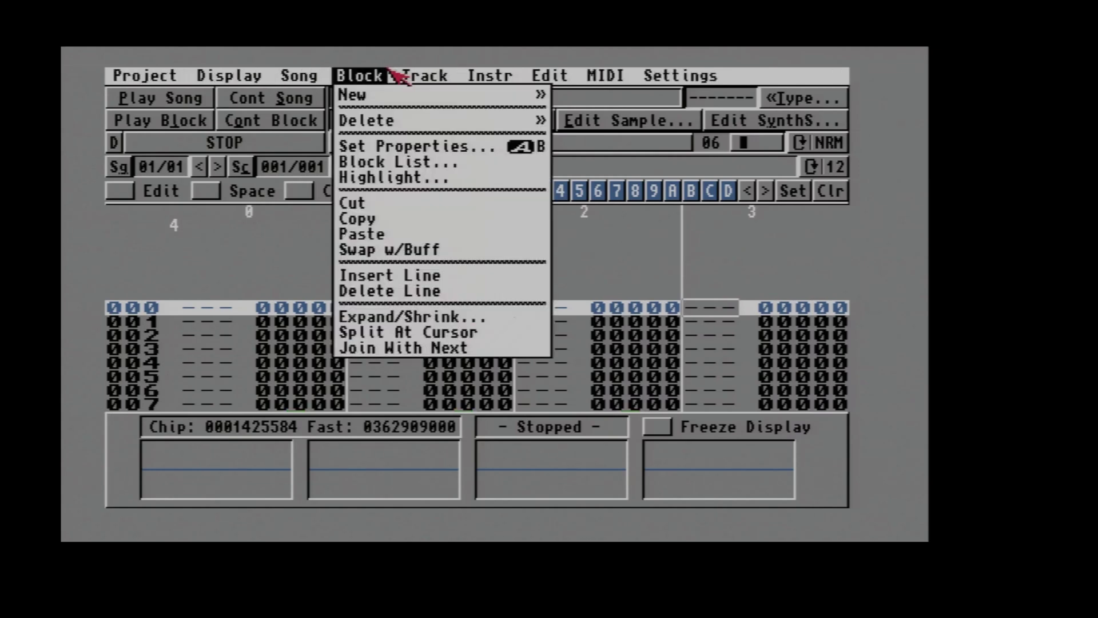
pyautogui.rightClick(395, 147)
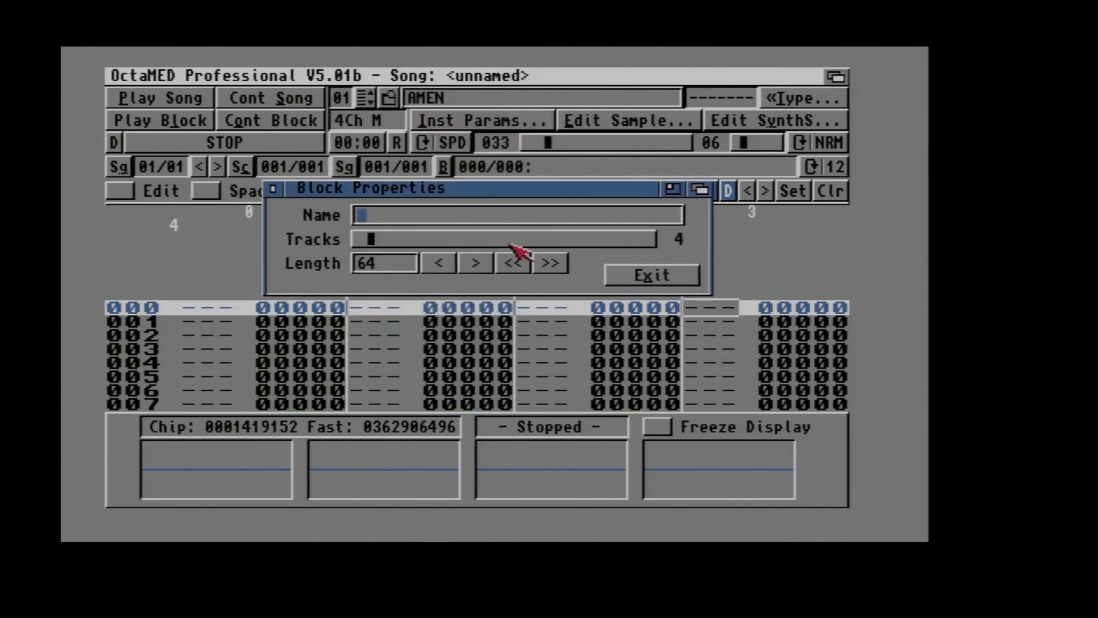
pyautogui.click(564, 245)
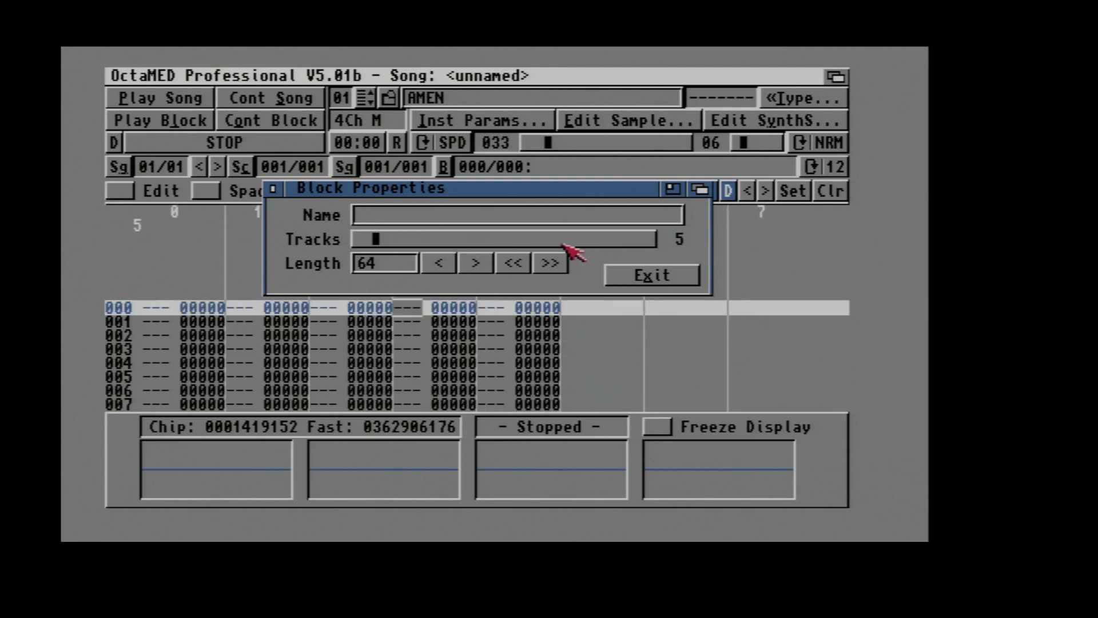
pyautogui.click(566, 246)
pyautogui.click(567, 247)
pyautogui.click(569, 248)
pyautogui.click(652, 275)
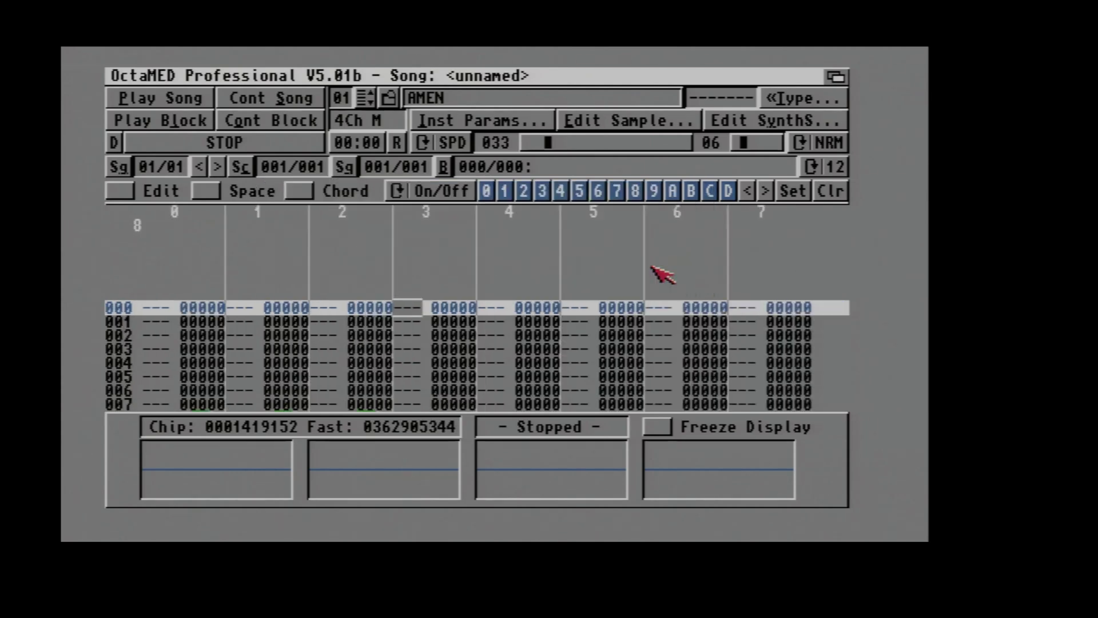
# With edit mode on, enter notes F-2, C-3, E-2, B-2 down track 4
pyautogui.press('Right')
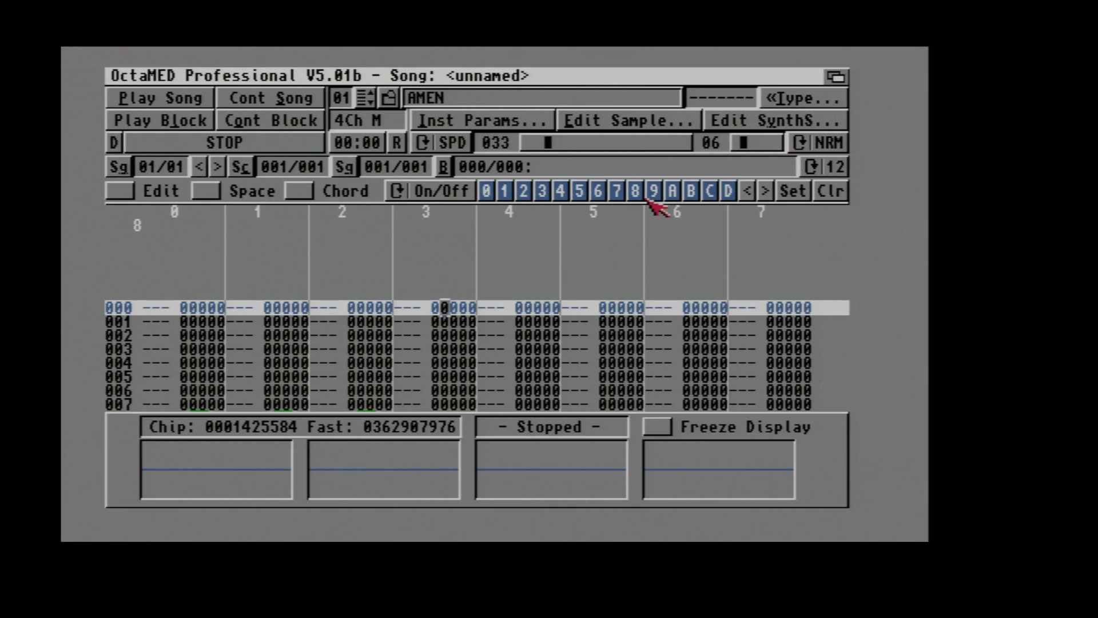
pyautogui.press('Right')
pyautogui.press('Right')
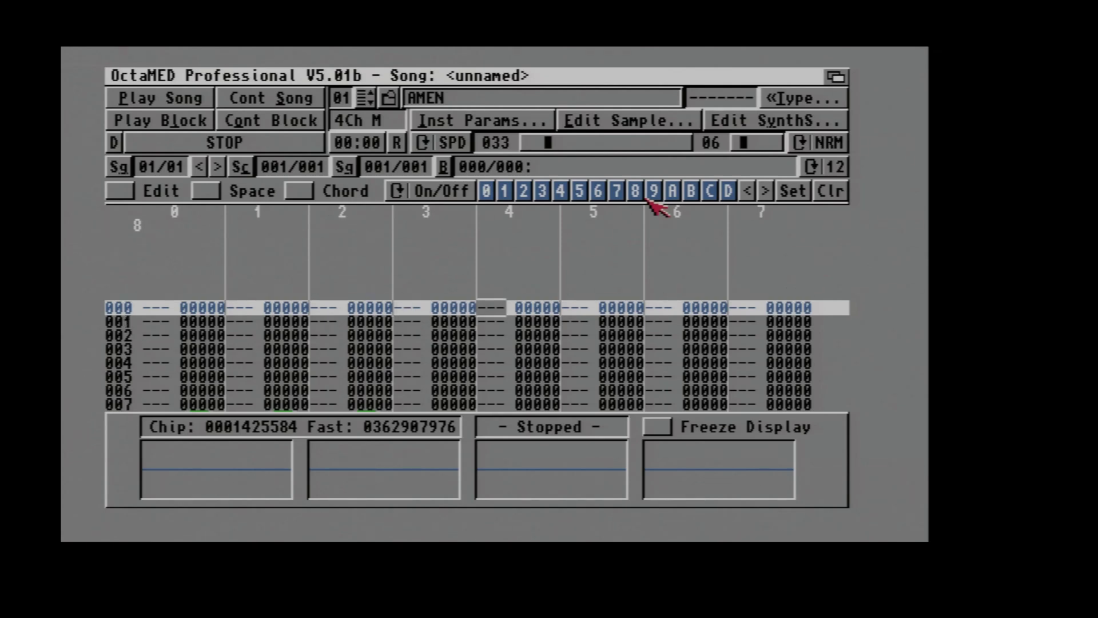
pyautogui.press('space')
pyautogui.write('vqcmvvv')
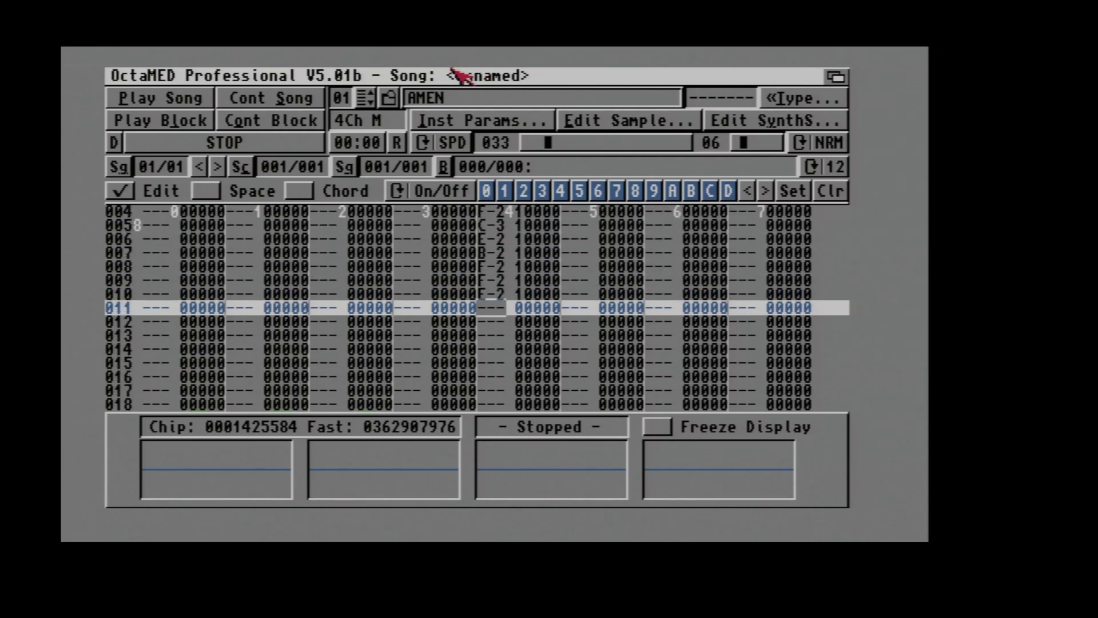
# Quit OctaMED 5 from the Project menu without saving changes
pyautogui.click(834, 79)
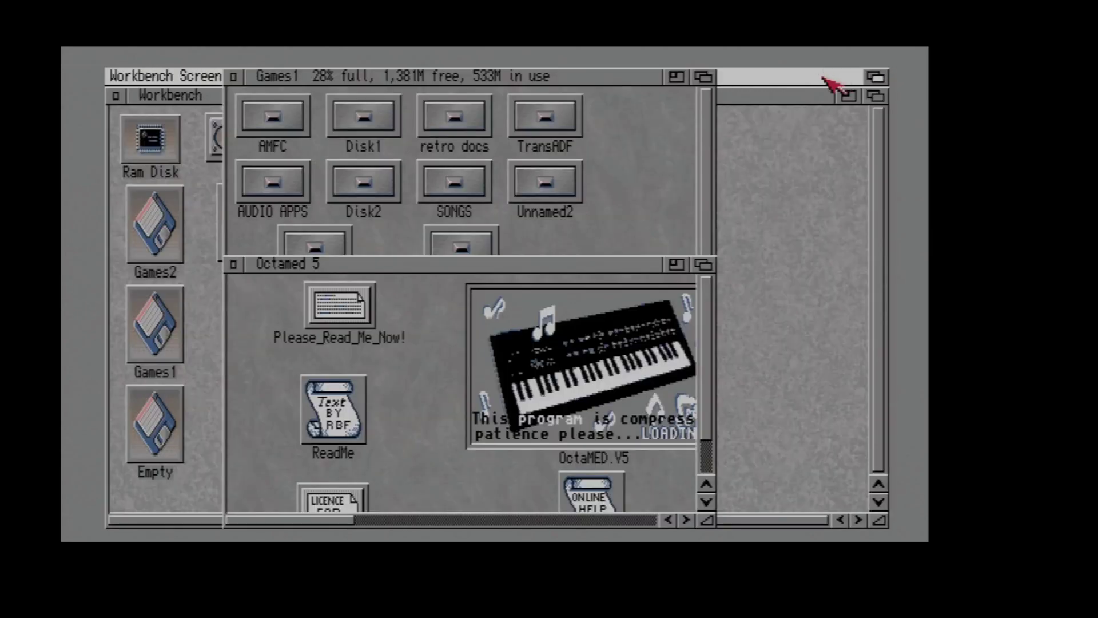
pyautogui.click(629, 91)
pyautogui.click(874, 79)
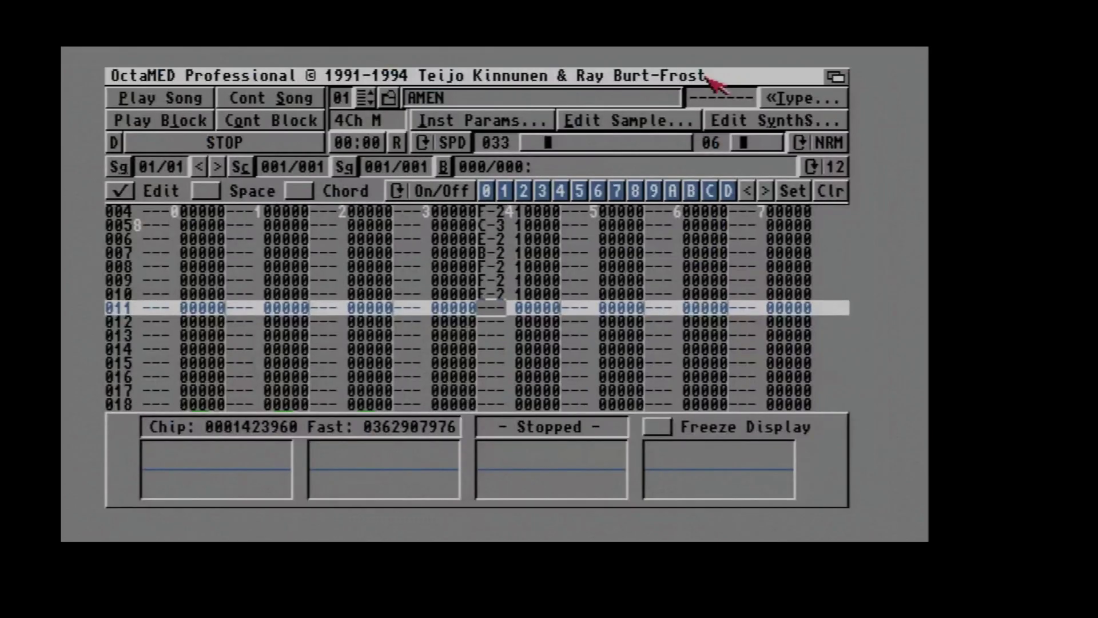
pyautogui.click(166, 278)
pyautogui.rightClick(191, 76)
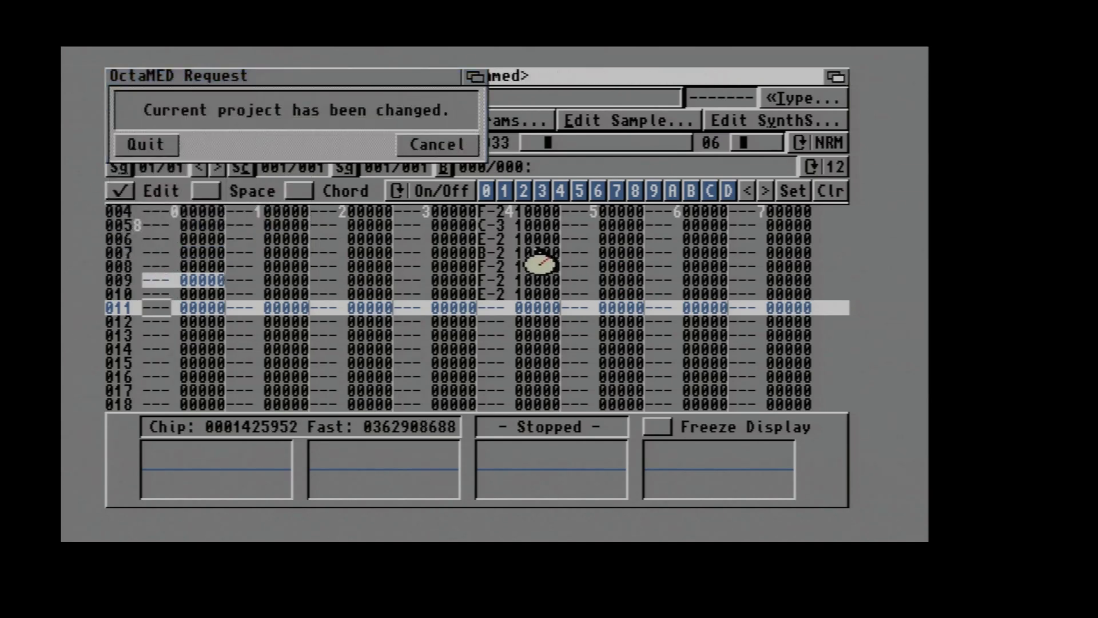
pyautogui.click(143, 142)
# Close the Octamed 5 and AUDIO APPS drawers, then reopen AUDIO APPS and the octamed4 drawer
pyautogui.click(503, 207)
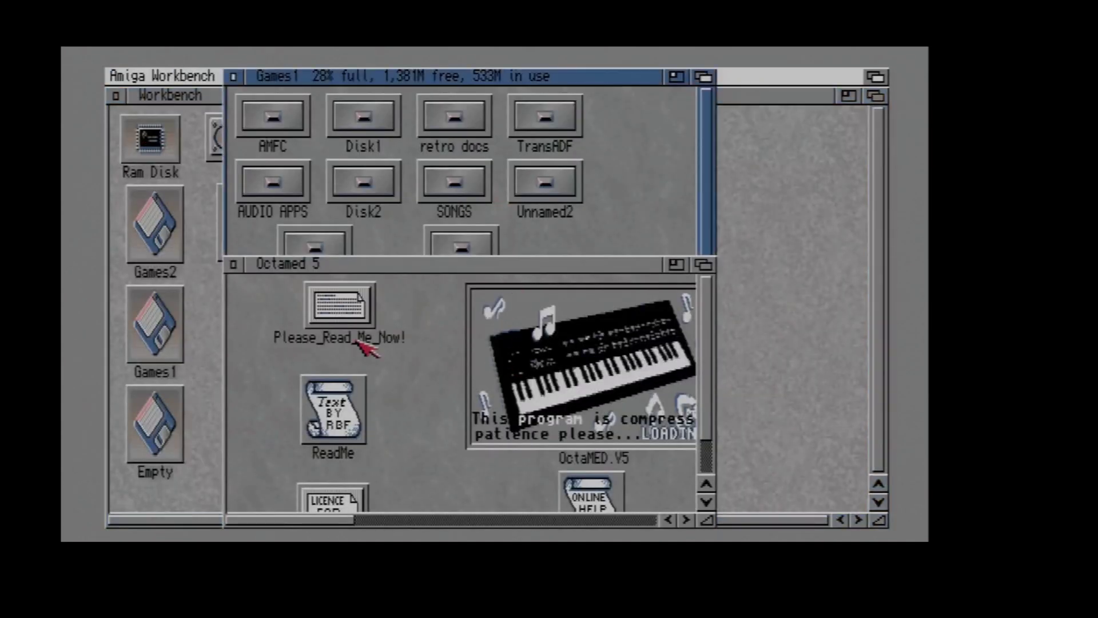
pyautogui.click(247, 264)
pyautogui.click(234, 264)
pyautogui.click(361, 263)
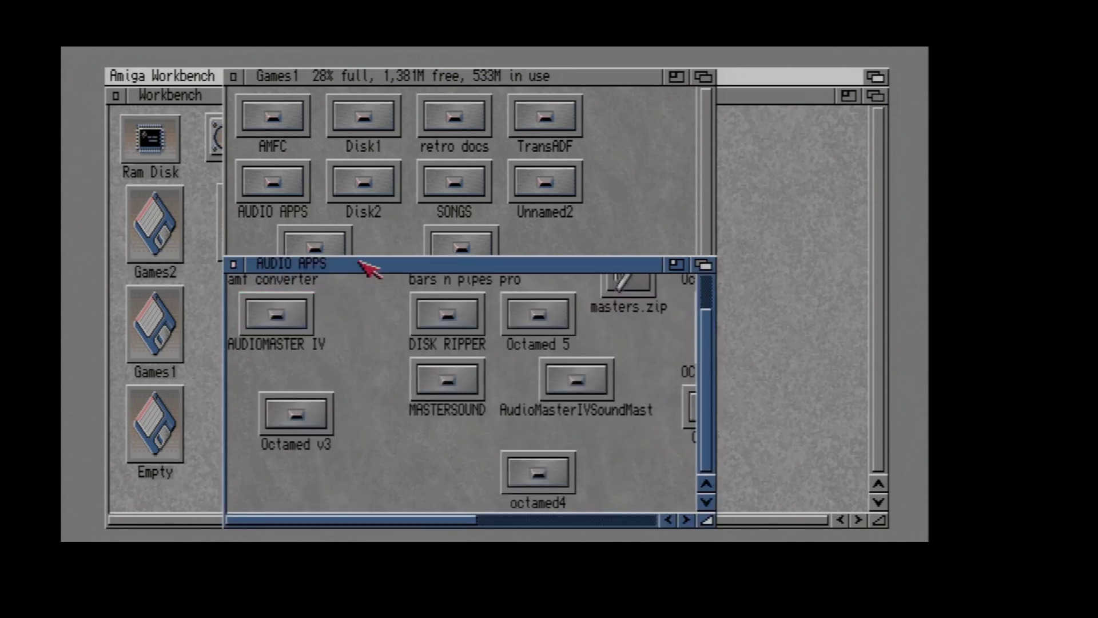
pyautogui.click(233, 264)
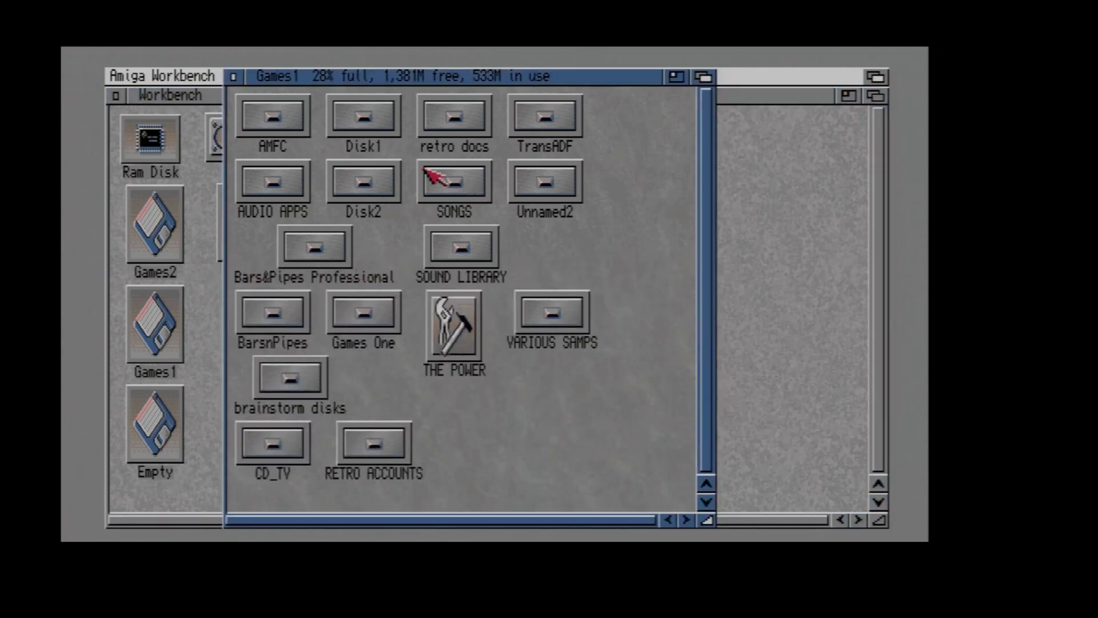
pyautogui.doubleClick(293, 186)
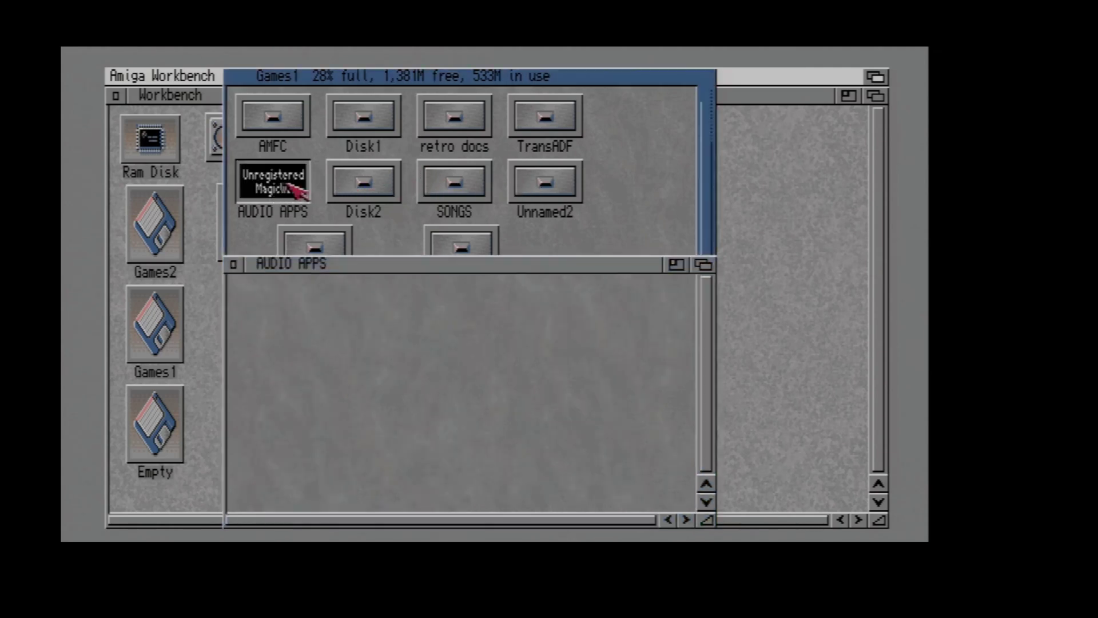
pyautogui.click(606, 426)
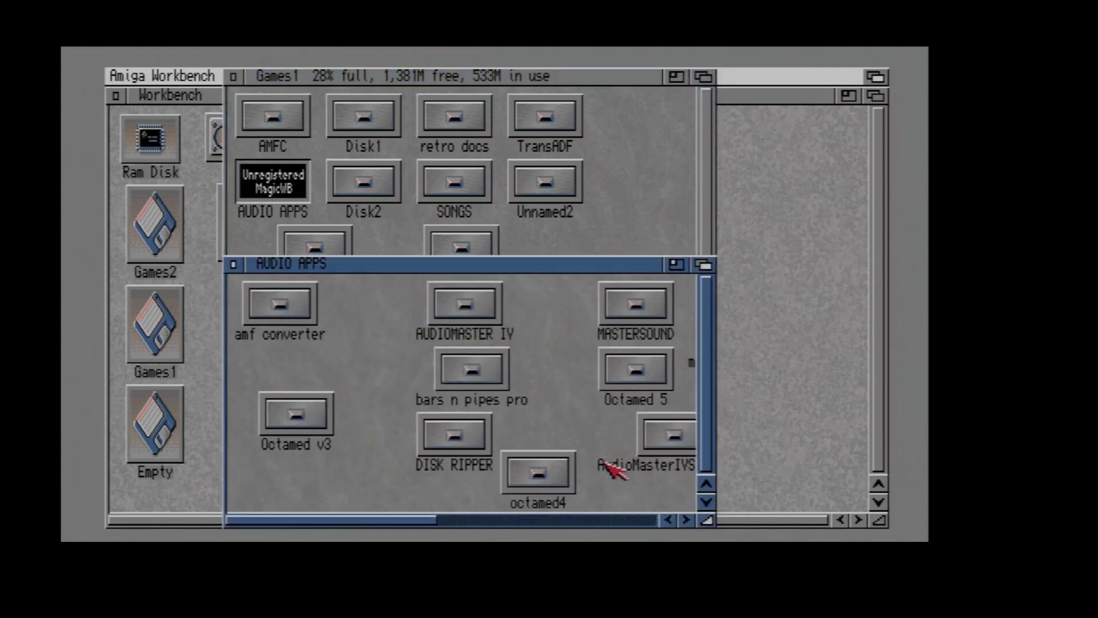
pyautogui.doubleClick(537, 473)
# Launch OctaMED Professional v4.00, pass the title screen, and set the block to 8 tracks
pyautogui.doubleClick(311, 323)
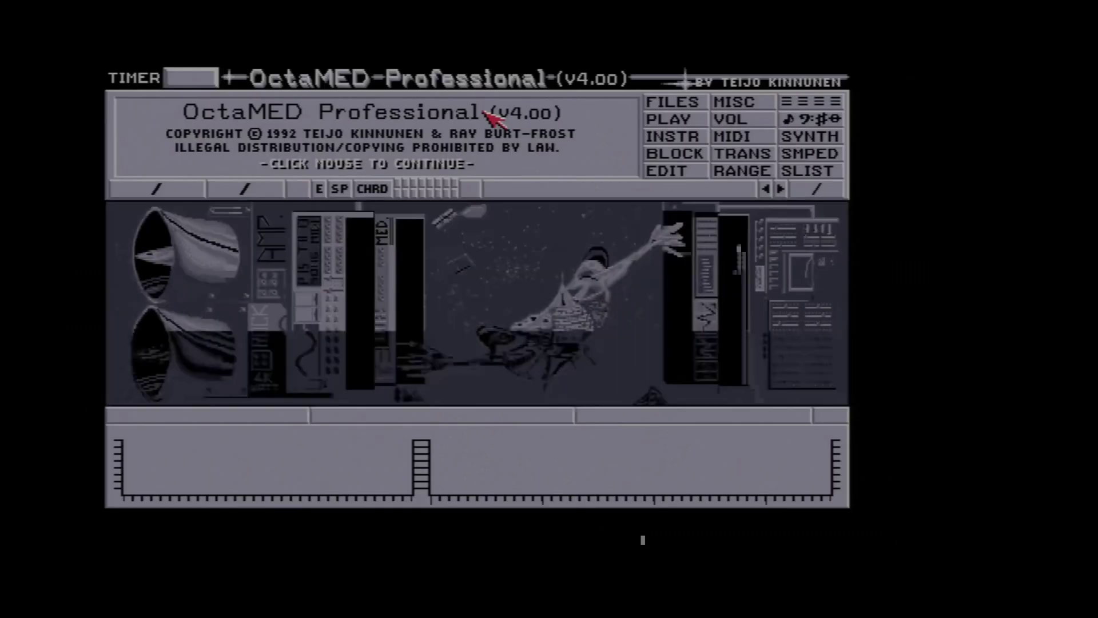
pyautogui.click(485, 111)
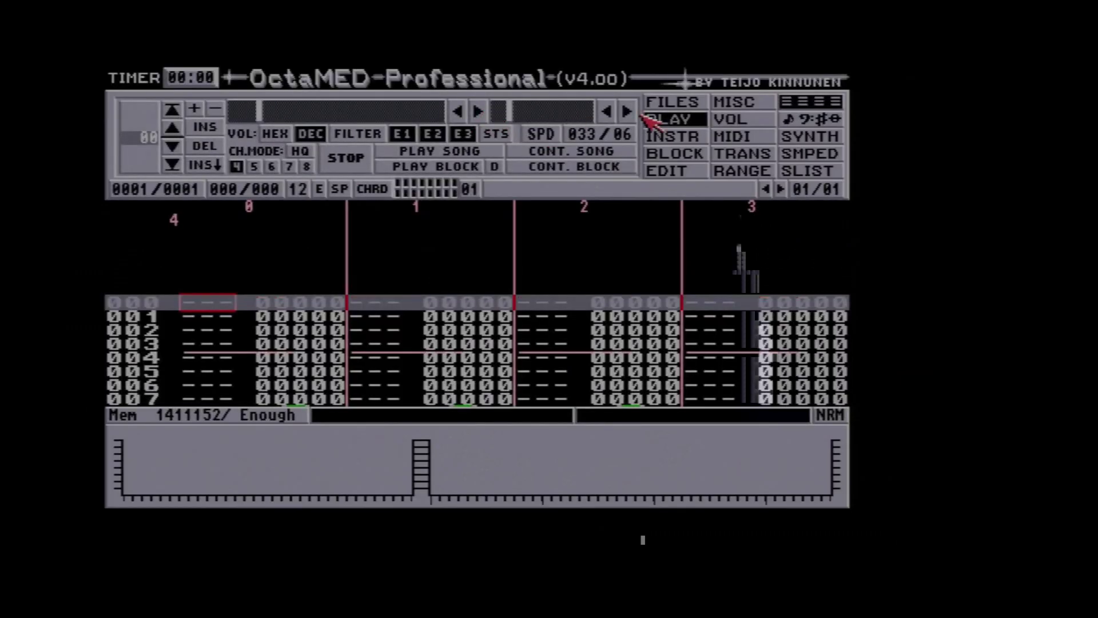
pyautogui.click(670, 153)
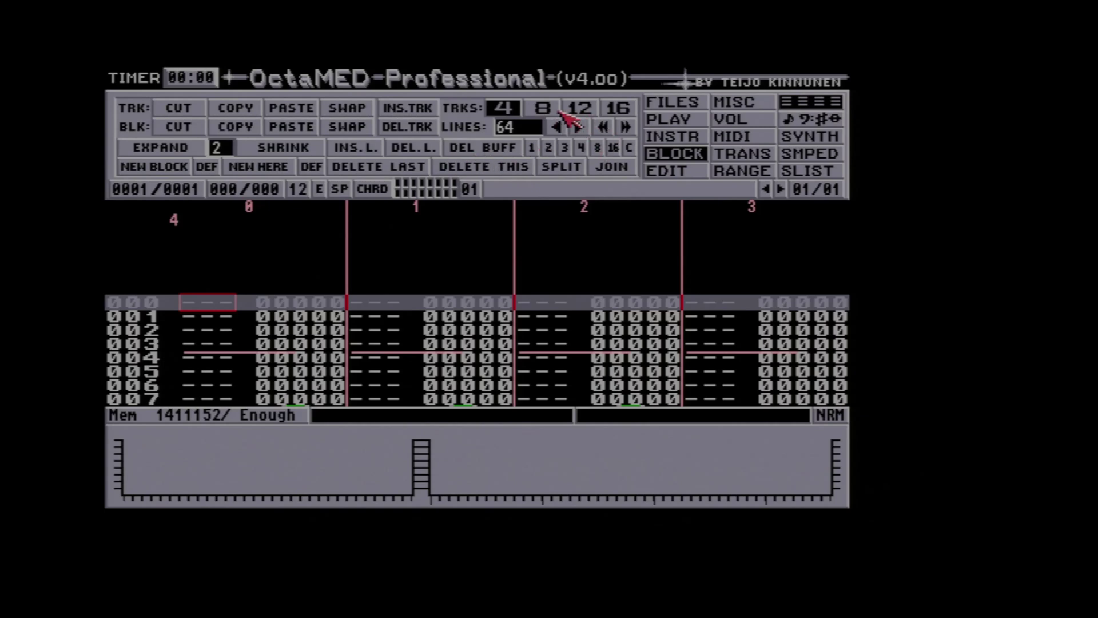
pyautogui.click(542, 108)
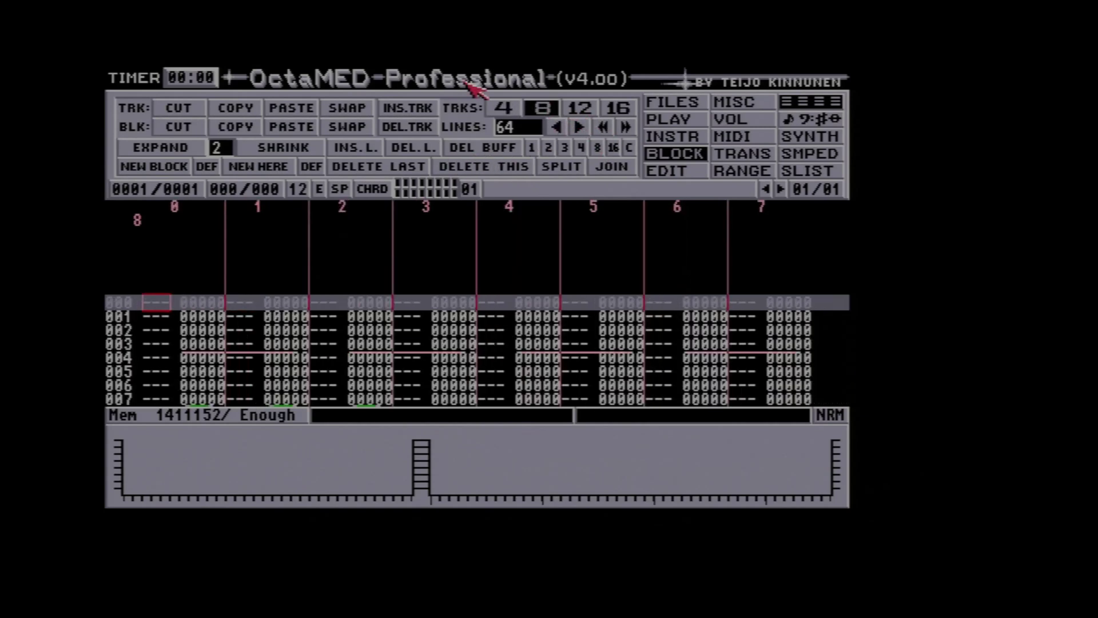